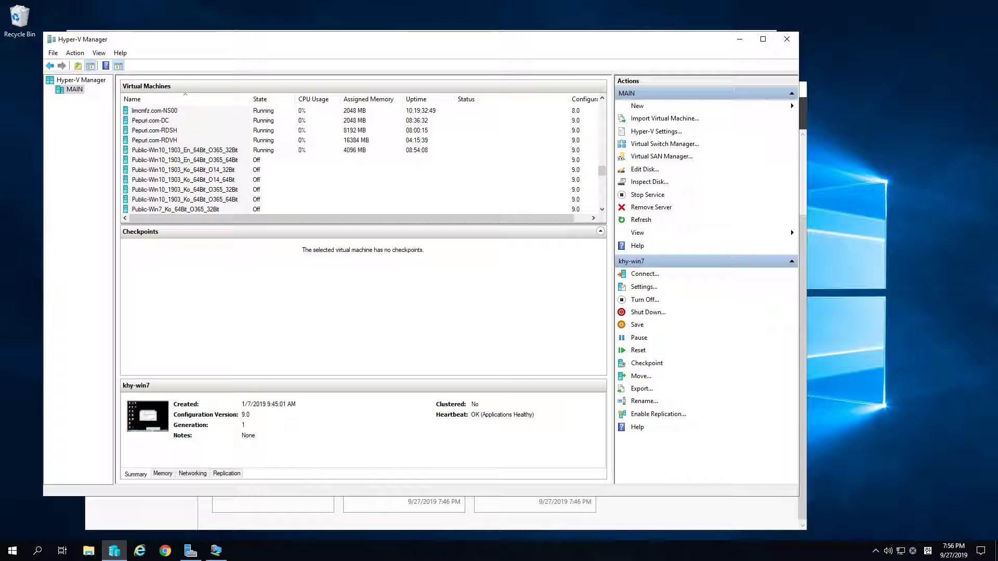
Search 'powershell' in Start and launch Windows PowerShell as administrator, approving the UAC prompt
click(12, 551)
click(20, 554)
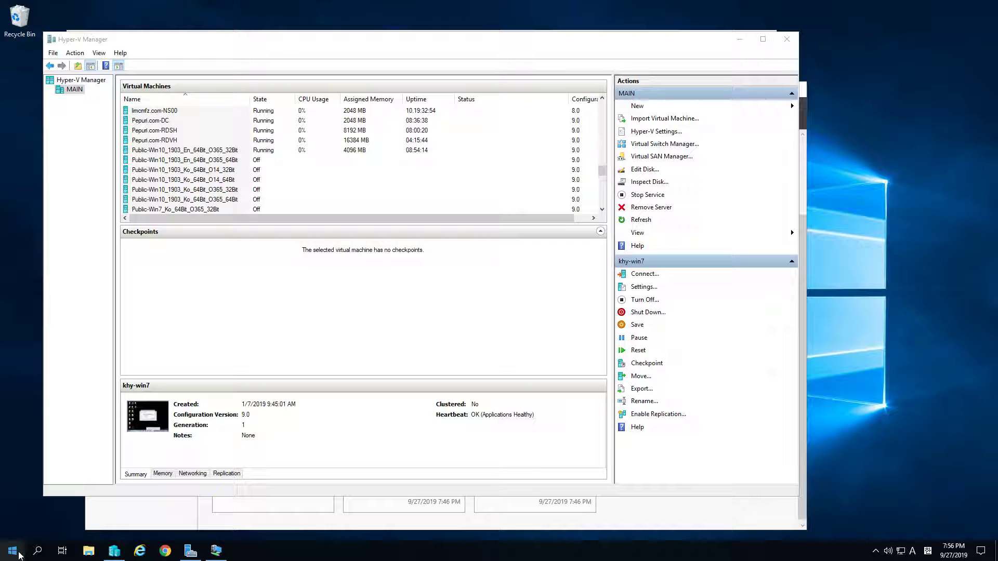
click(19, 554)
click(20, 554)
text(powershell)
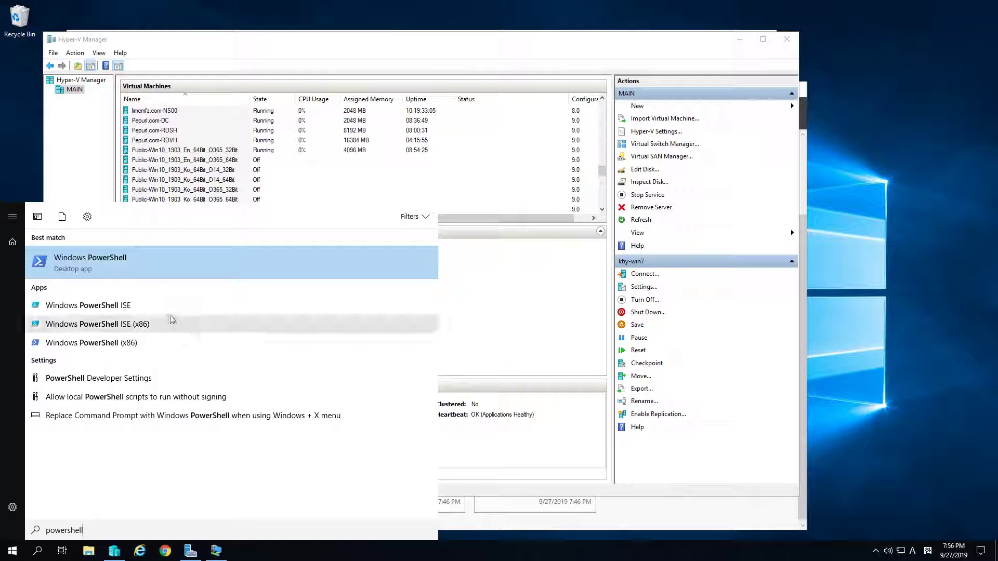
right_click(125, 266)
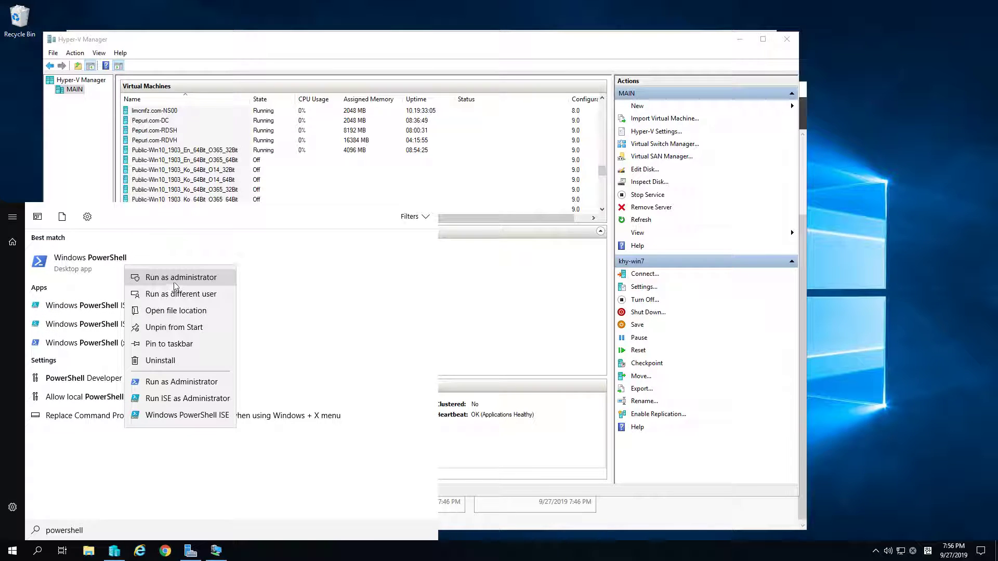
click(173, 281)
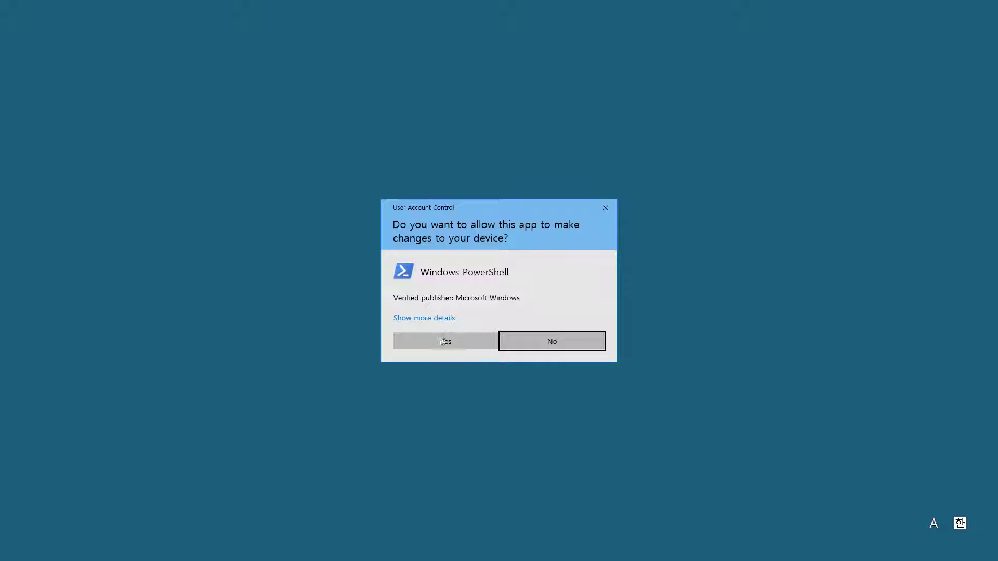
click(442, 340)
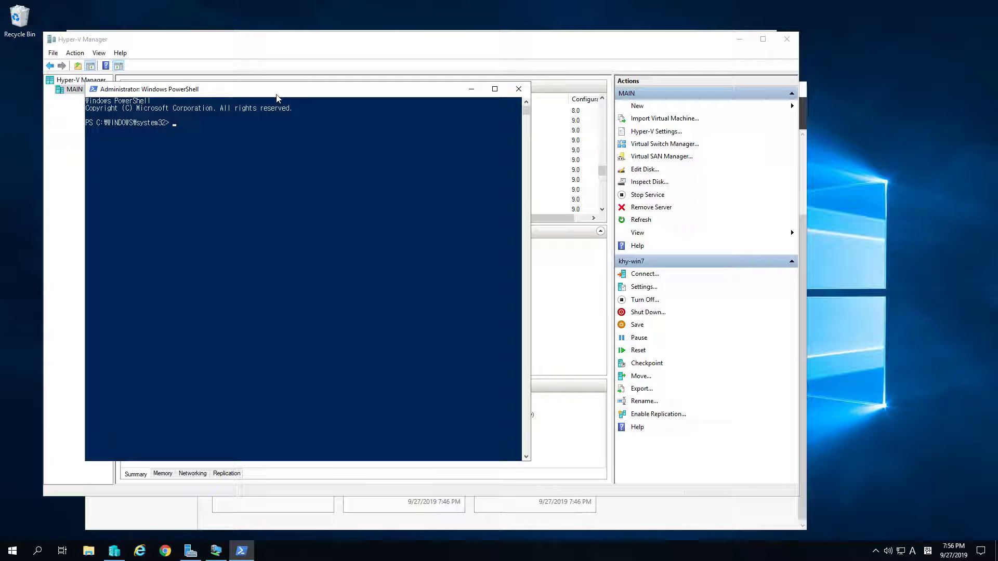
Run Set-VMProcessor -VMName Pepuri.com-RDVH -ExposeVirtualizationExtensions $true, then select Pepuri.com-RDVH in Hyper-V Manager
drag(299, 94, 334, 164)
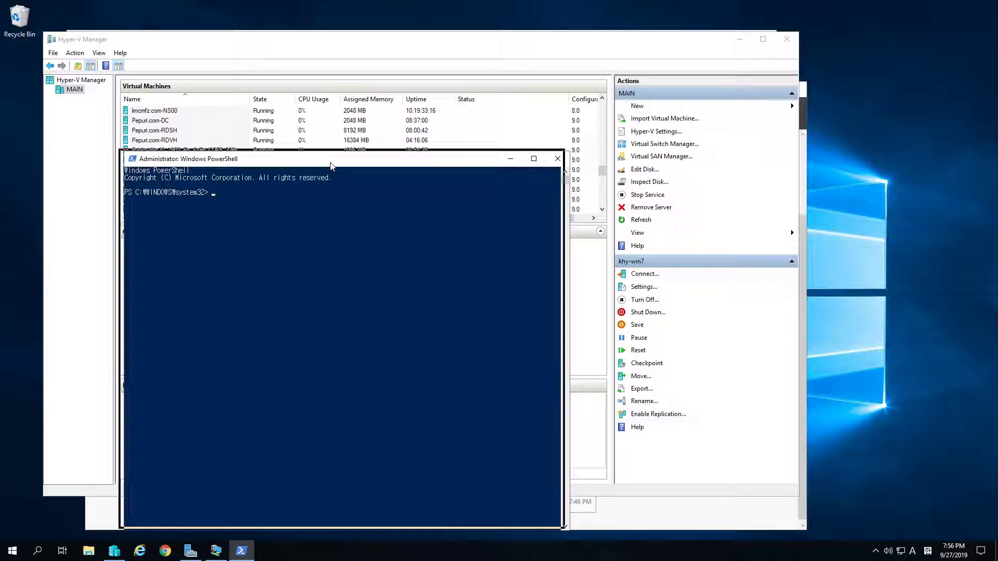
text(et )
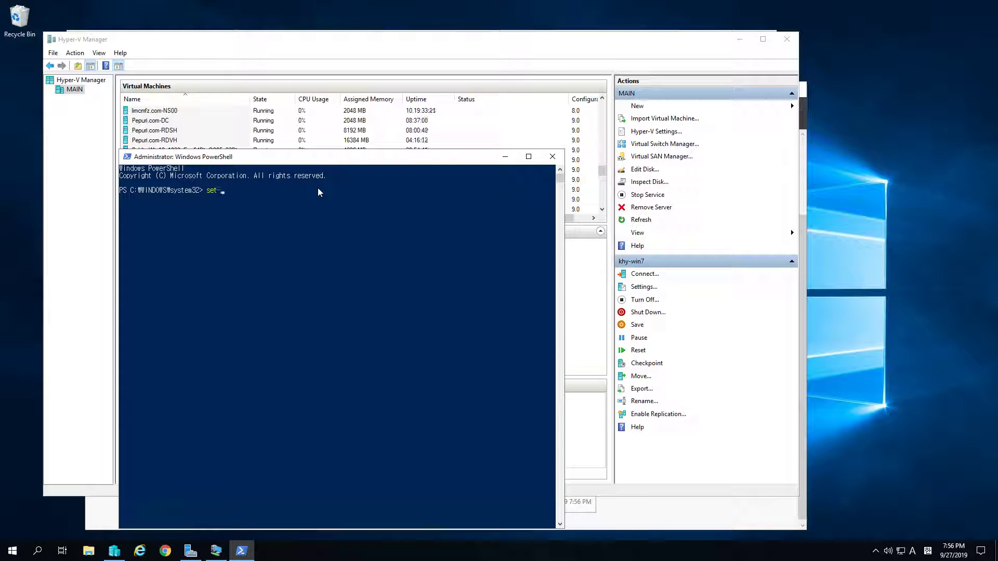
text(vmprocess)
key(Tab)
key(Tab)
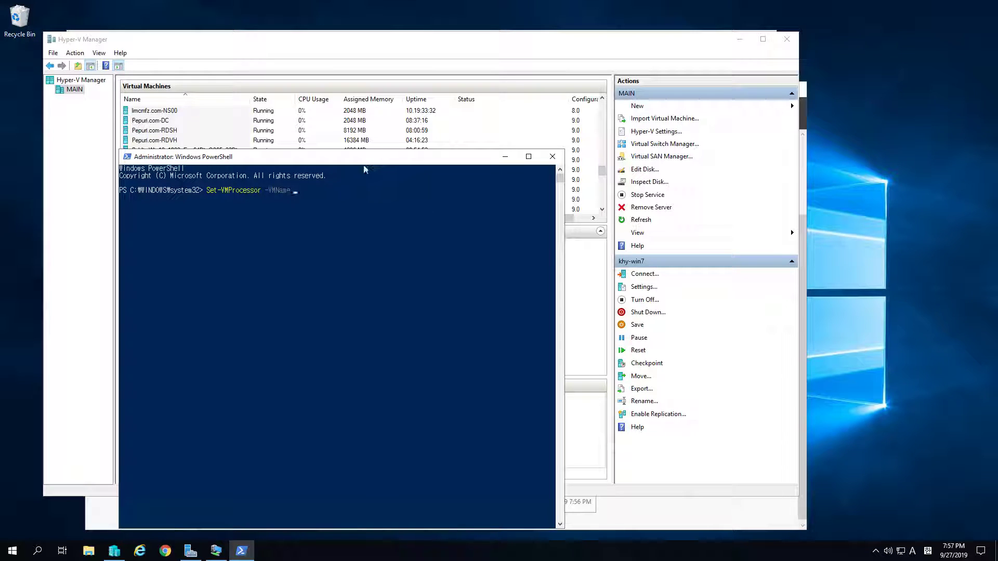
text(Pepuri.com-RDVH -expo)
key(Tab)
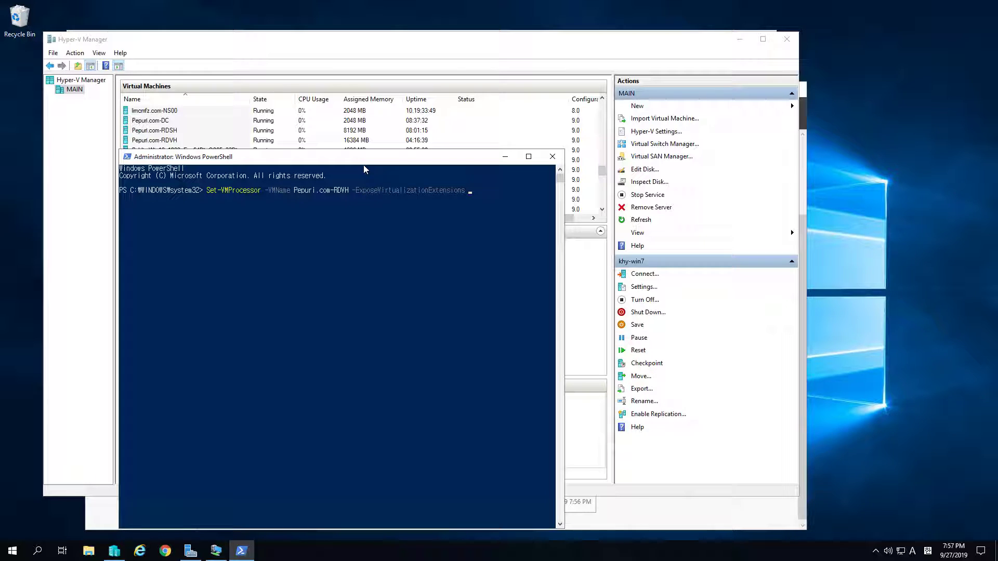
text($true)
key(Return)
drag(357, 162, 359, 196)
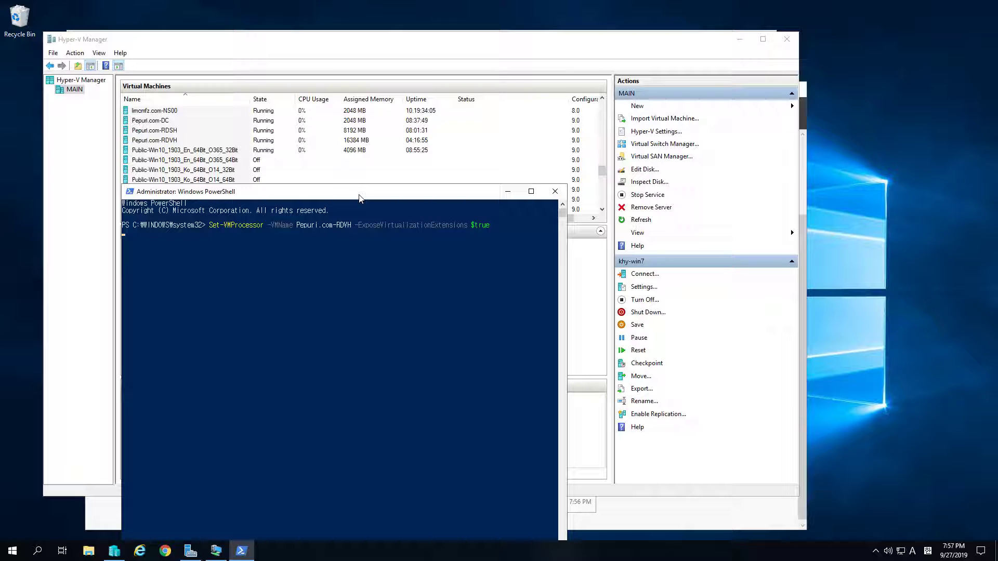
click(252, 140)
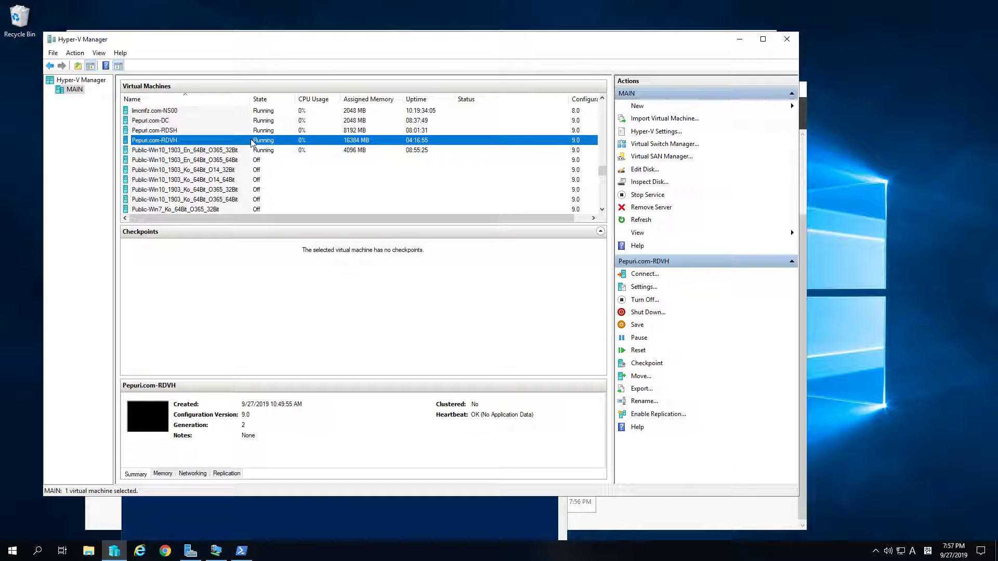
Shut down Pepuri.com-RDVH and rerun the previous Set-VMProcessor command in PowerShell
right_click(252, 142)
click(288, 186)
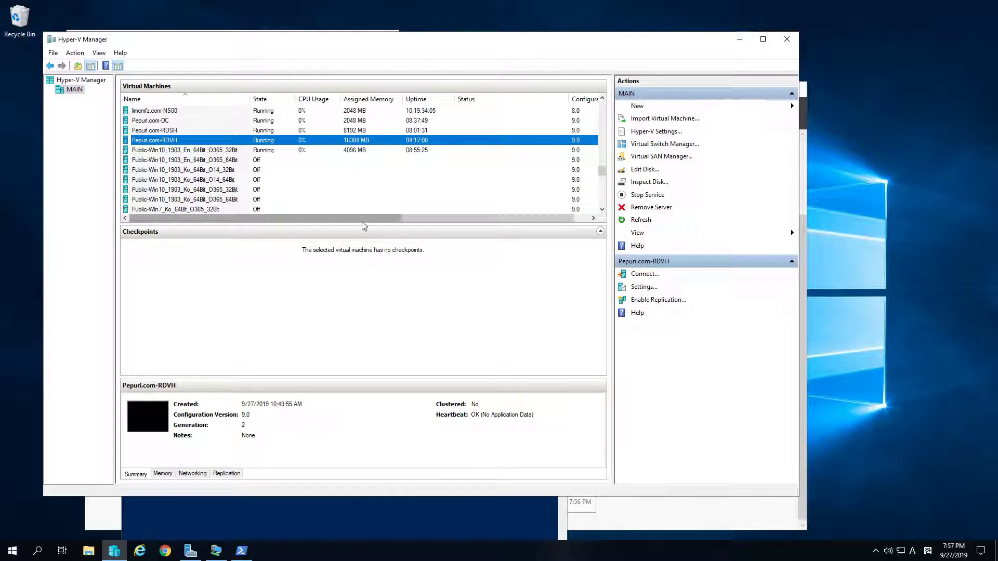
click(346, 517)
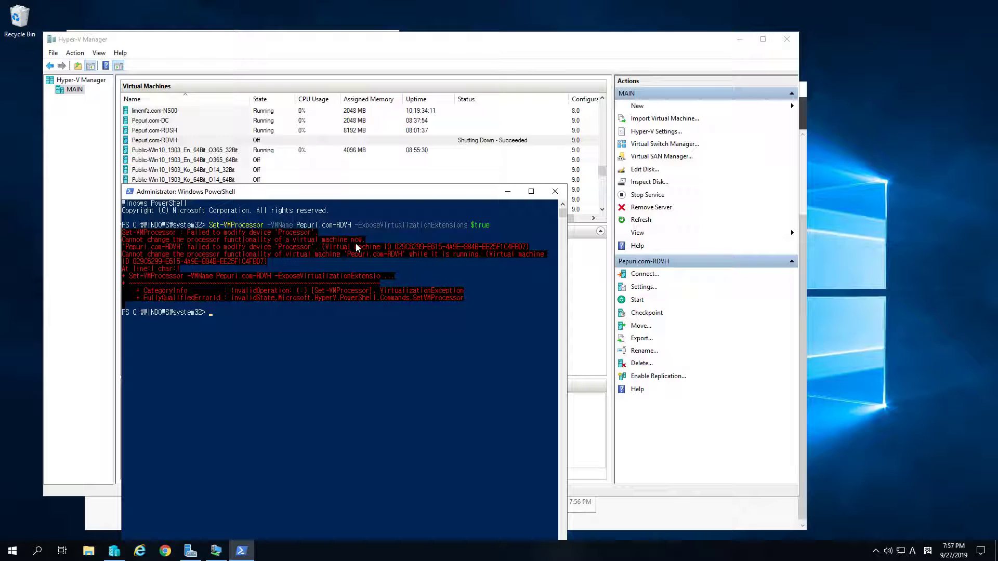
click(268, 349)
key(Up)
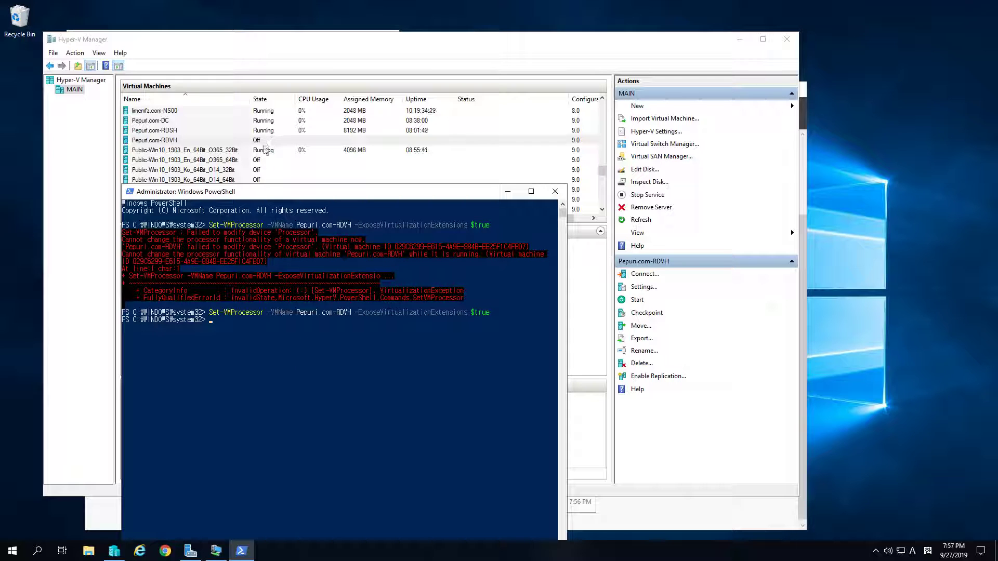
click(283, 141)
Start Pepuri.com-RDVH again and shut down Public-Win10_1903_En_64Bit_O365_32Bit
right_click(282, 140)
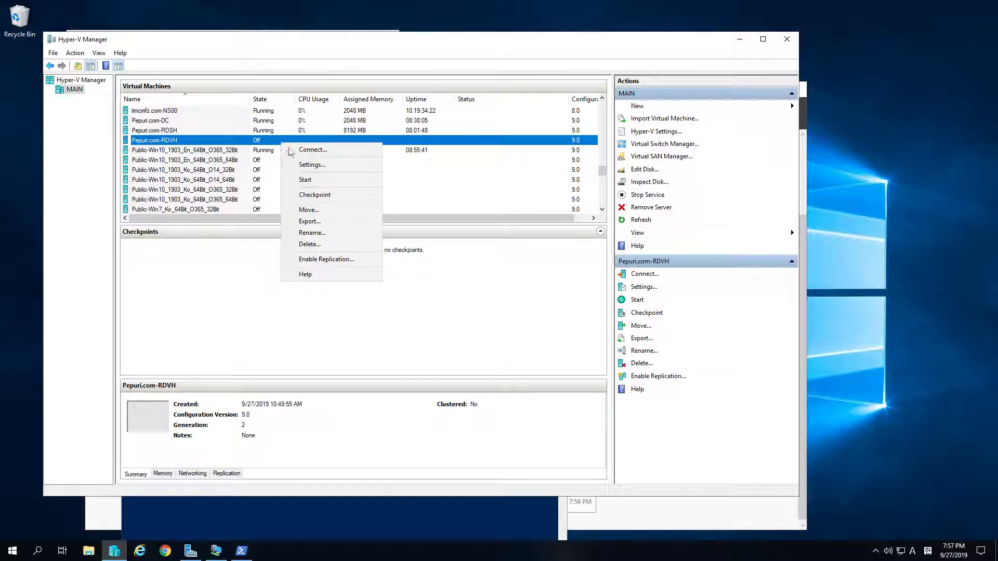
click(306, 180)
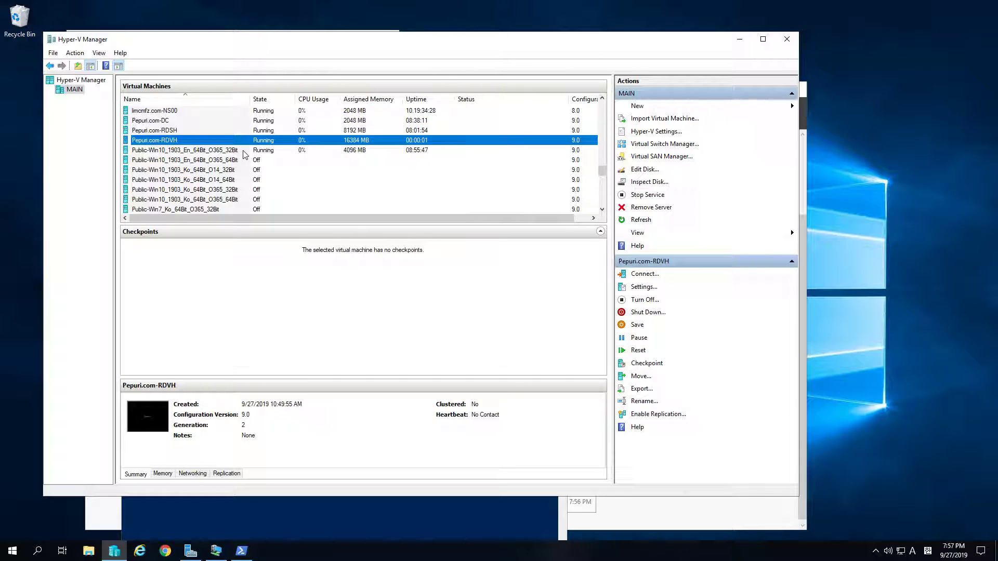
click(243, 151)
right_click(243, 152)
click(284, 199)
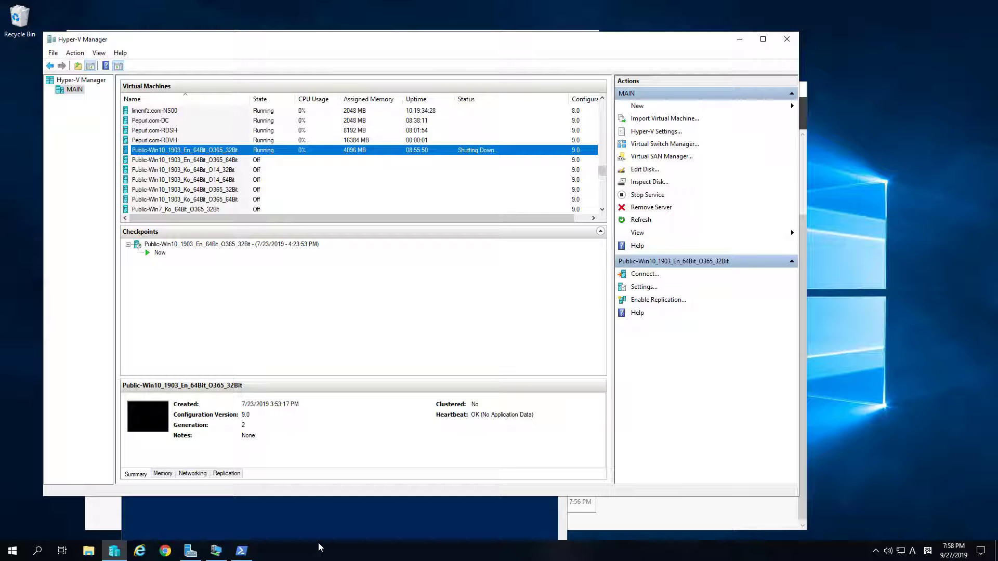
Return from PowerShell to the VM list and select Pepuri.com-RDVH
key(alt+Tab)
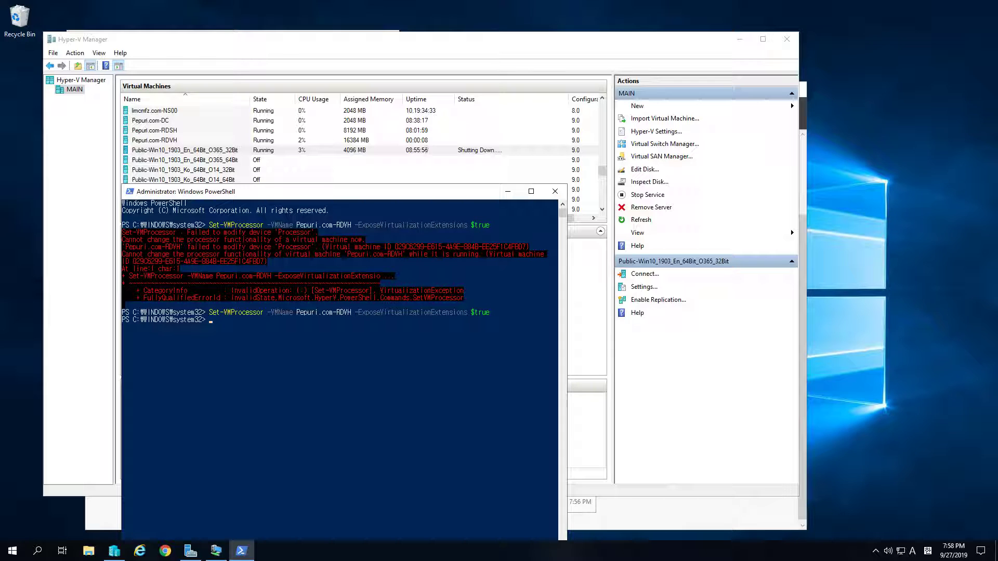
click(346, 131)
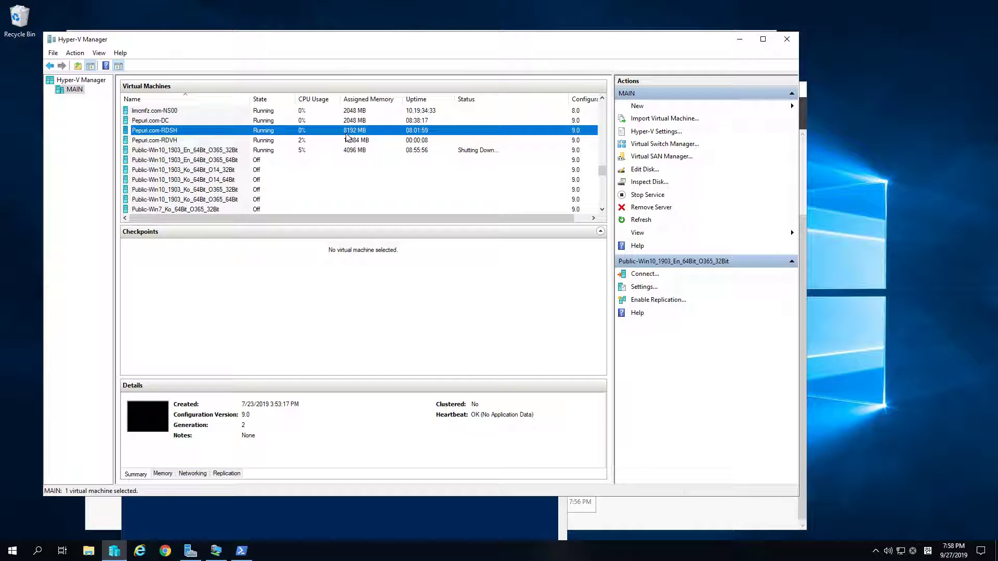
click(349, 141)
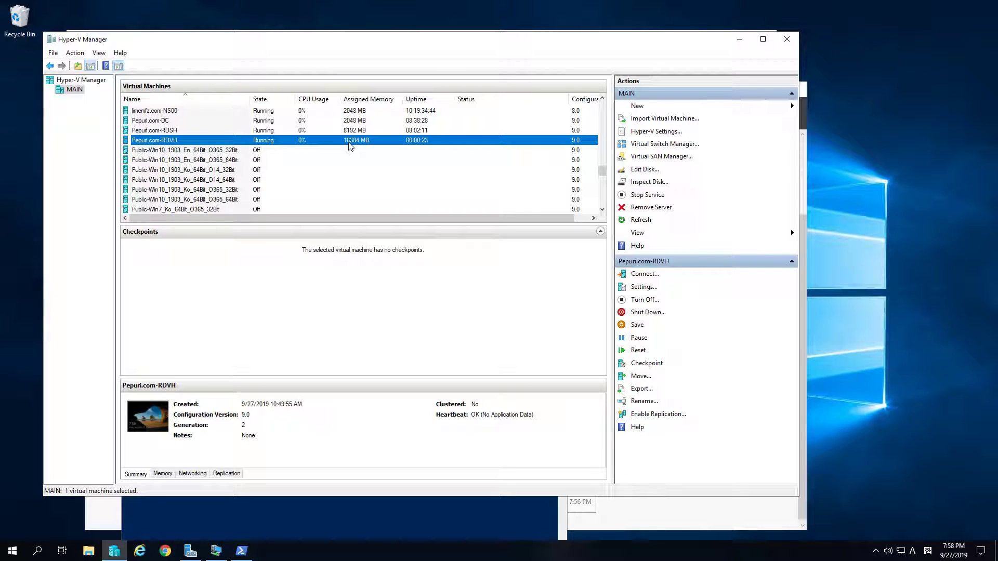
Connect to Pepuri.com-RDVH's console and sign in, re-entering user name and password after a wrong-password error
double_click(350, 146)
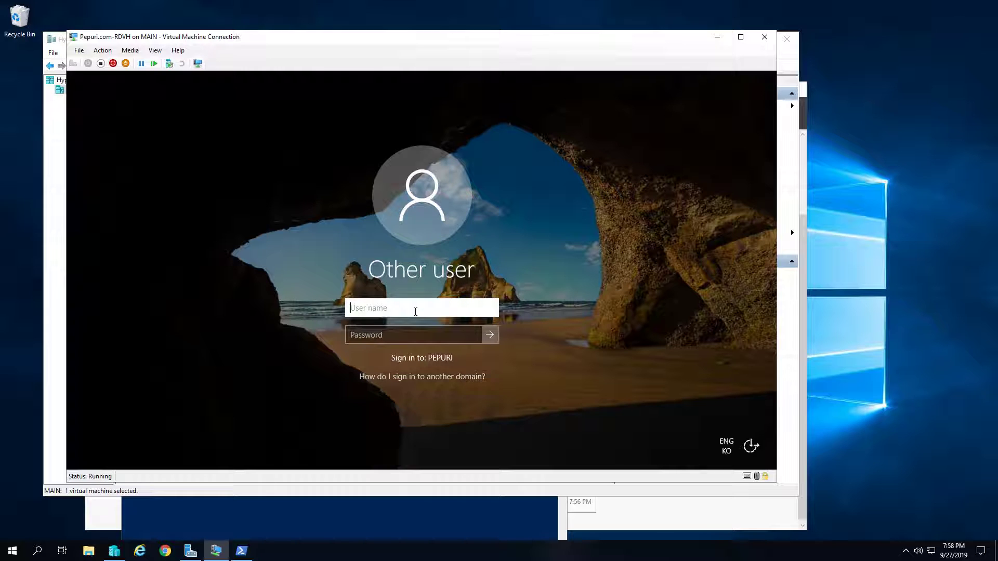
text(lim)
key(Tab)
text(*********)
key(Return)
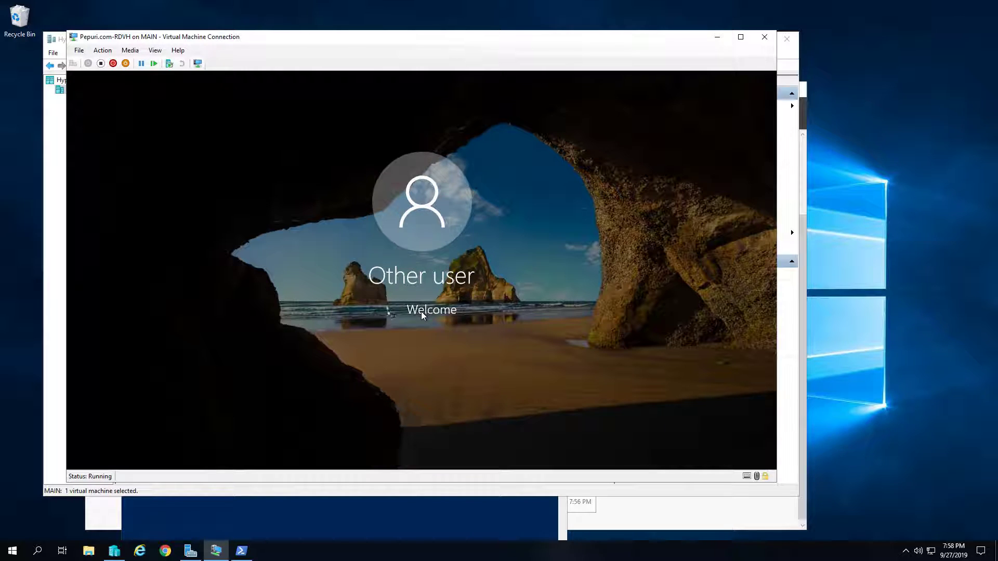
key(Return)
click(422, 312)
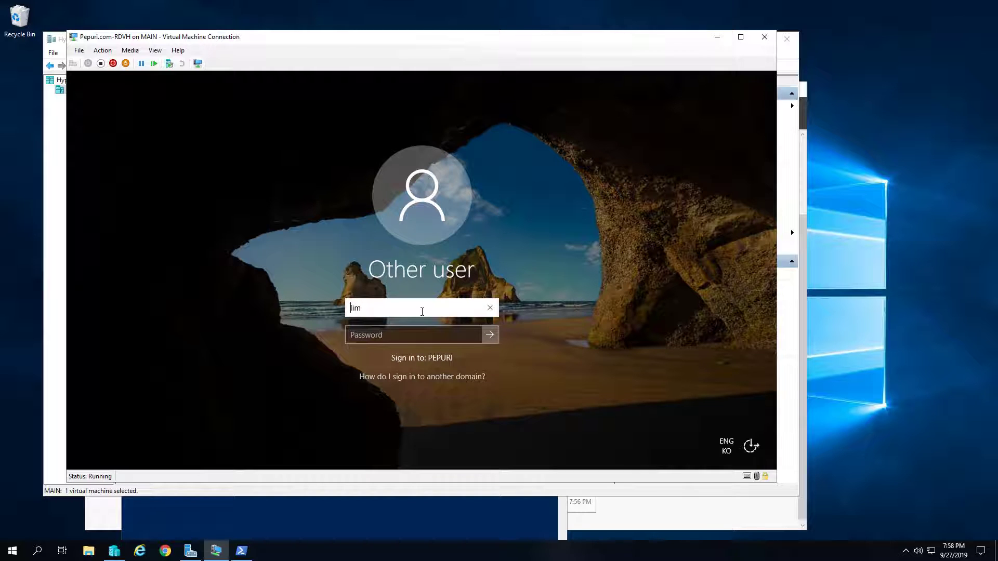
text(admin)
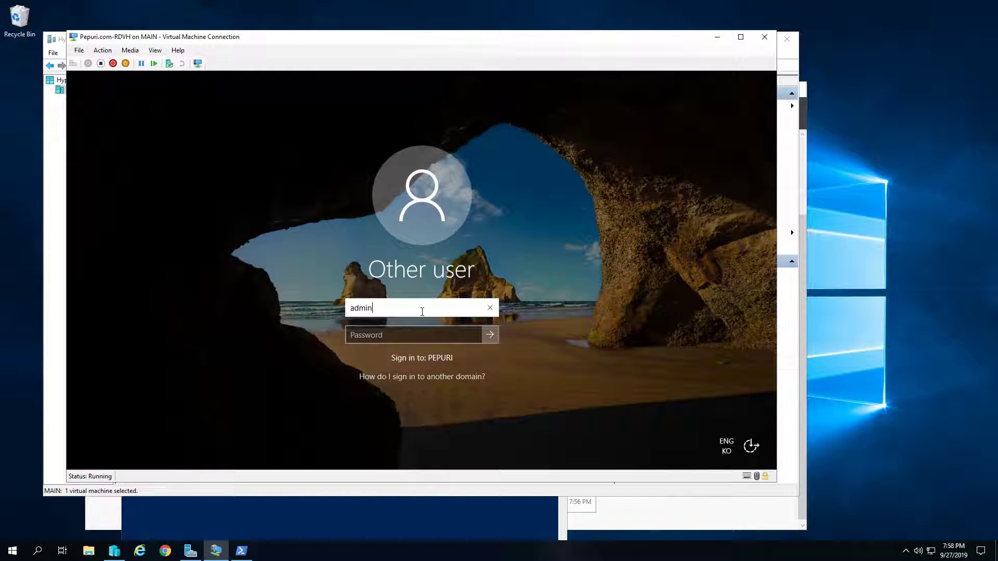
key(Tab)
text(*******)
key(Return)
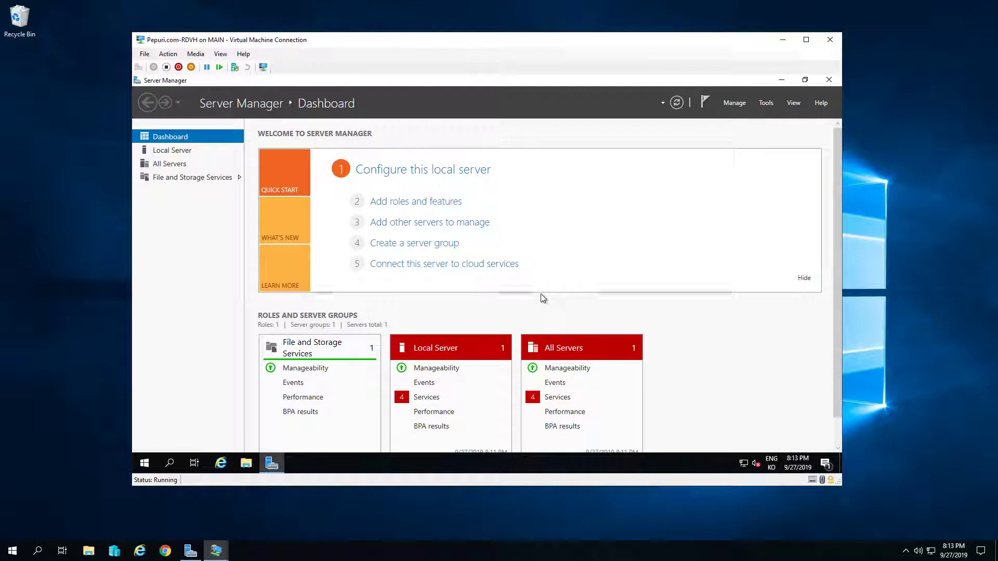
Start the Add Roles and Features wizard and select the Remote Desktop Services role
key(super+Pause)
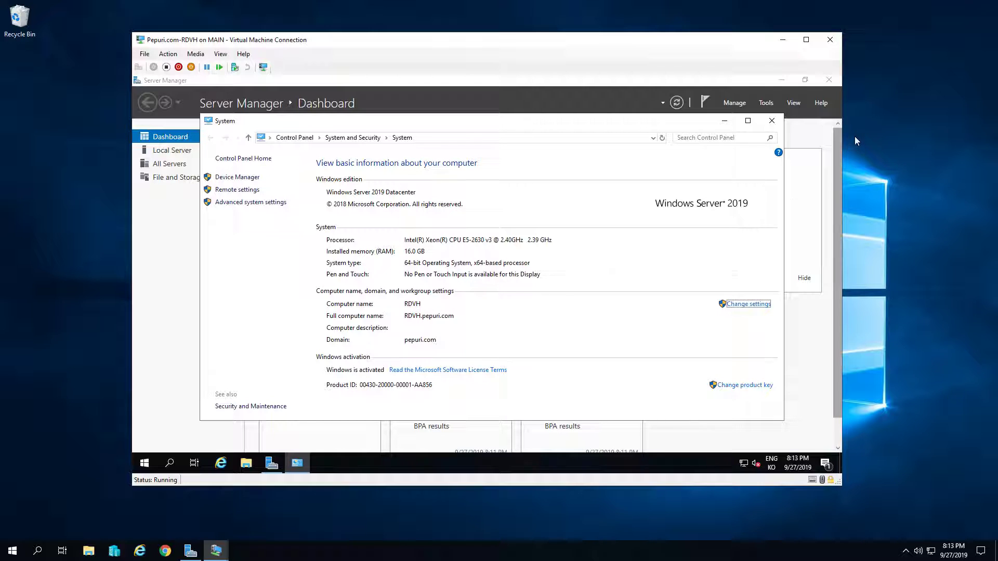
click(772, 120)
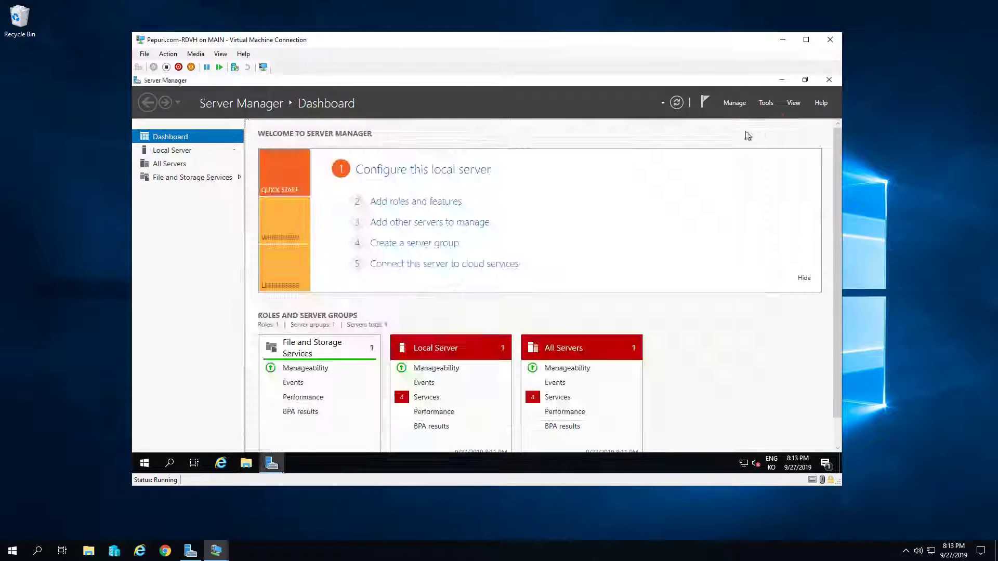
click(417, 204)
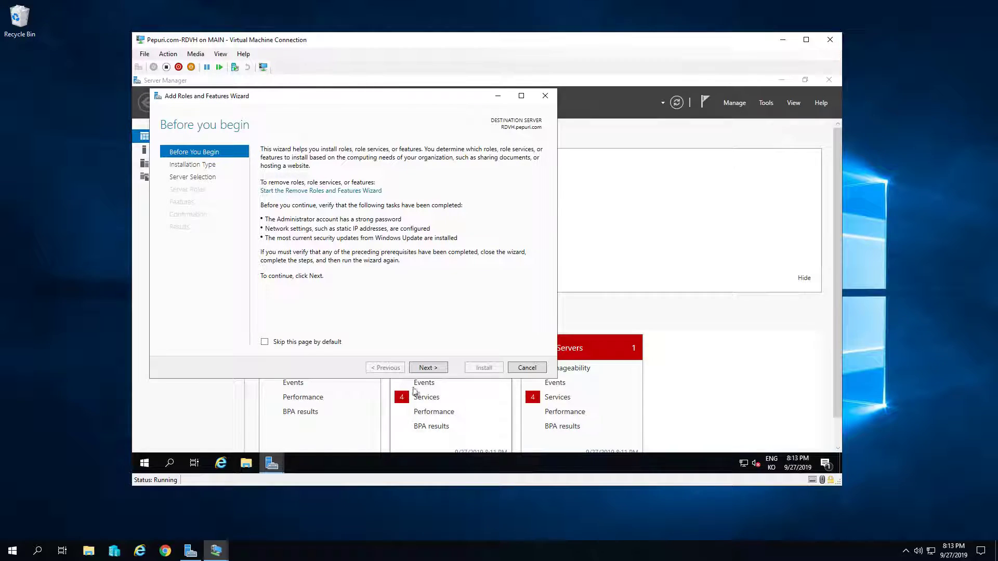
click(434, 368)
click(439, 369)
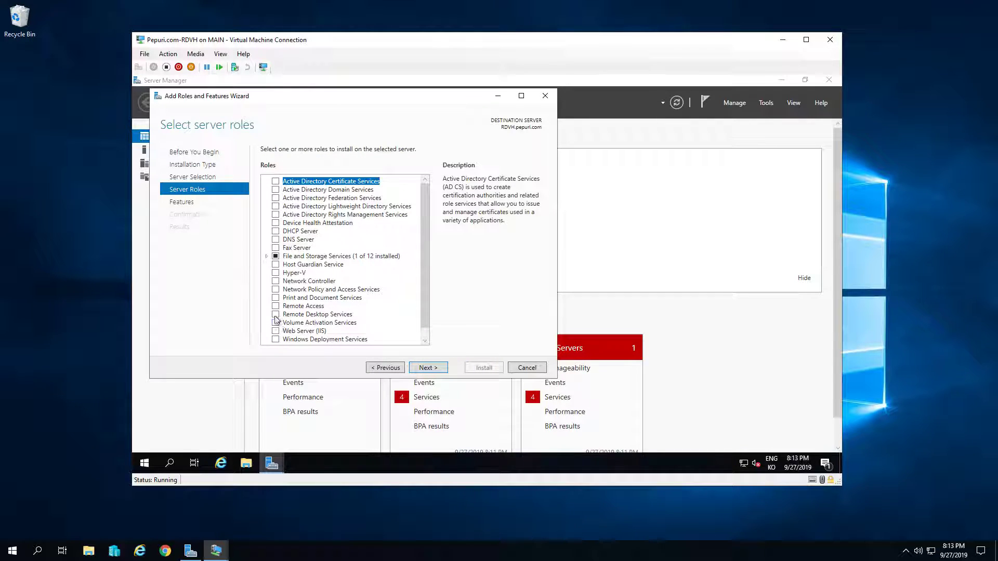
click(276, 314)
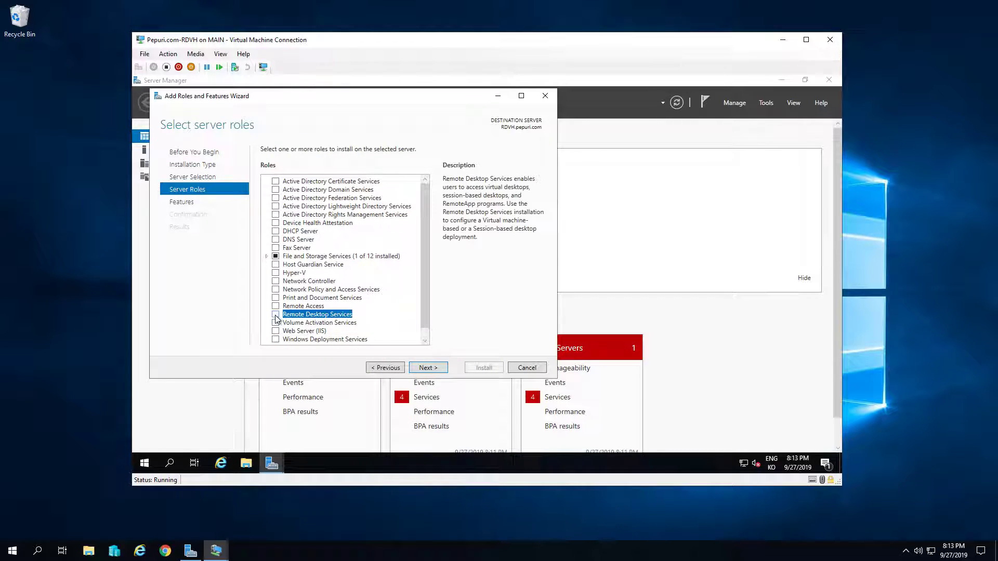
click(439, 367)
click(433, 369)
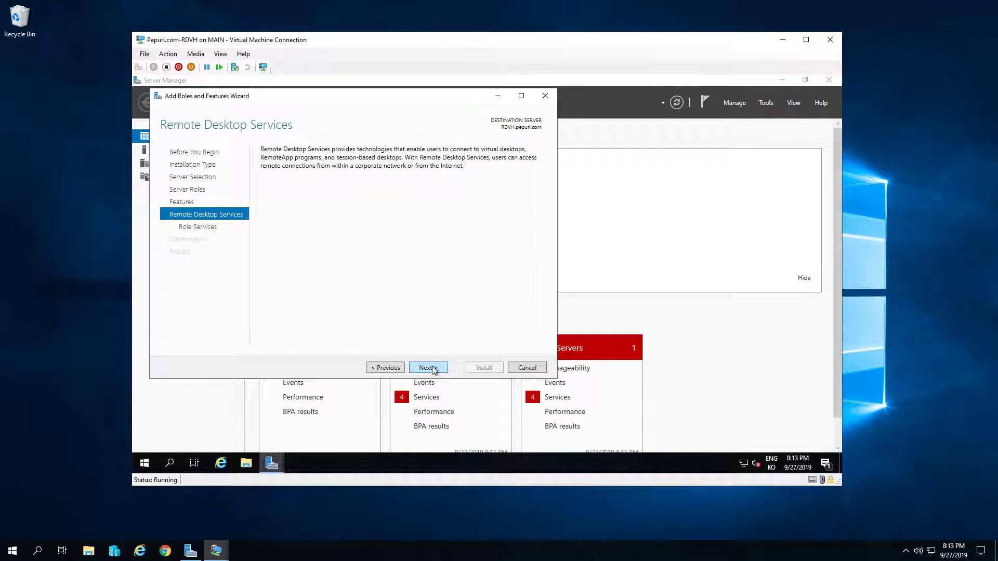
click(433, 369)
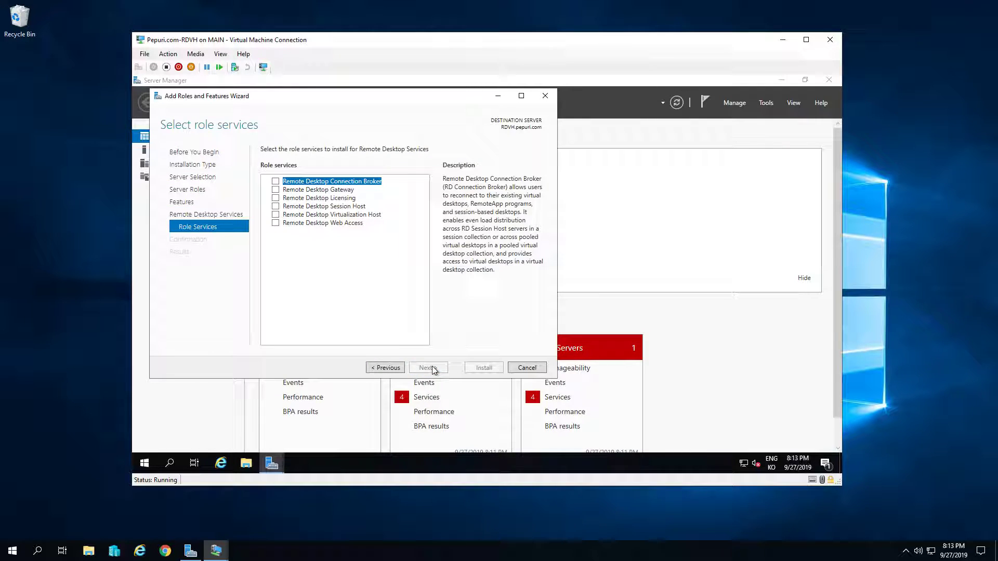
Add the Remote Desktop Virtualization Host role service with Hyper-V features, skipping virtual switch and migration setup
click(275, 218)
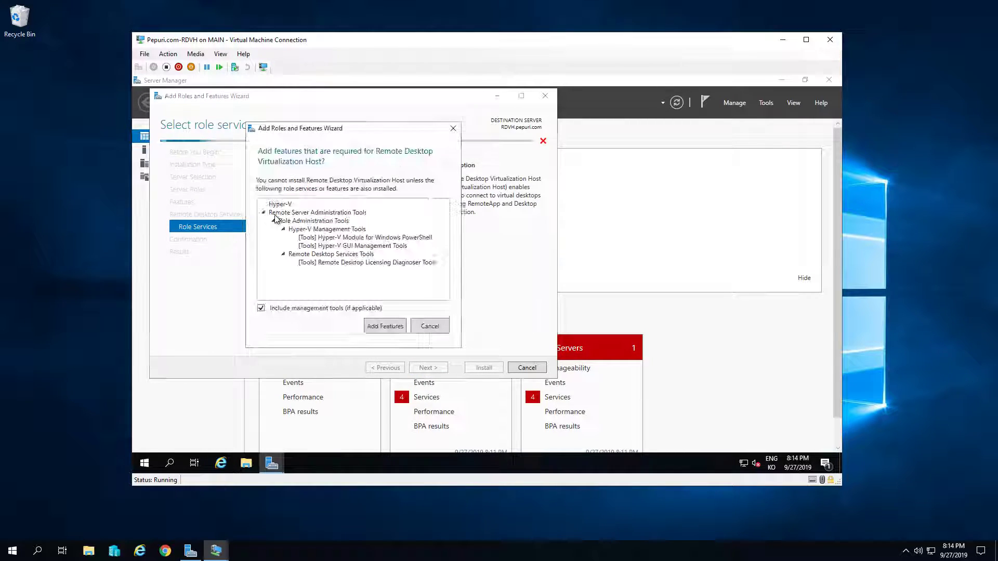
click(385, 326)
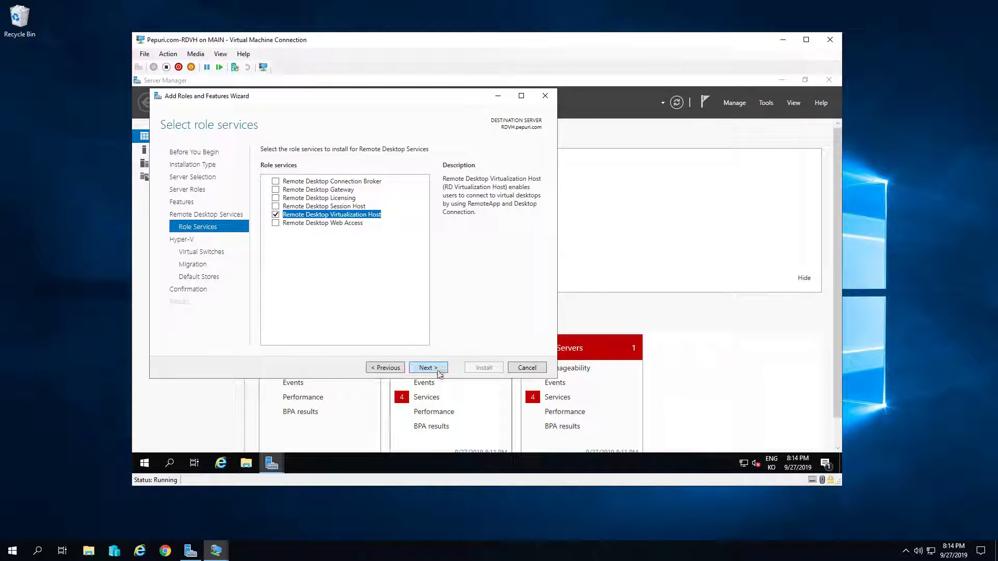
click(428, 366)
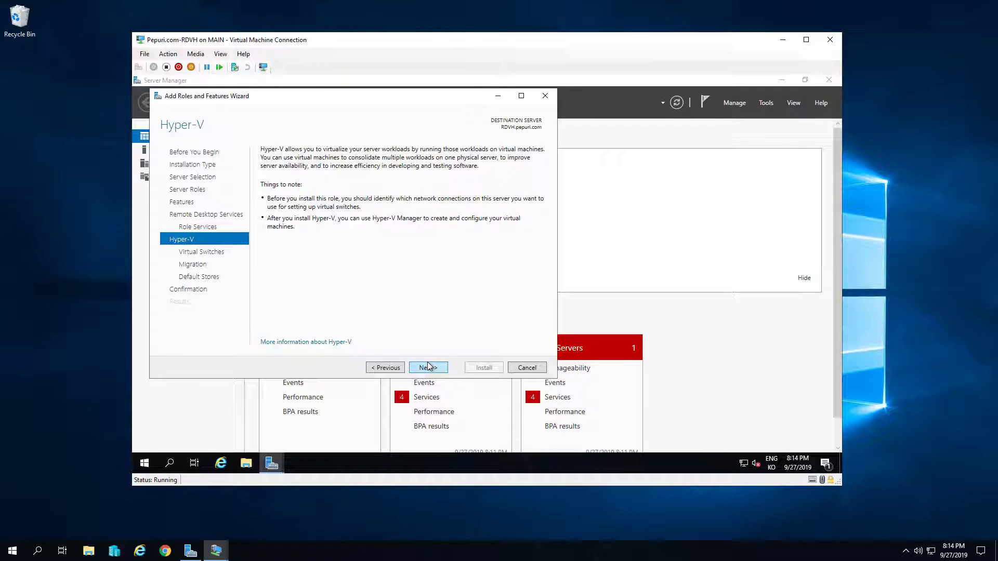
click(428, 367)
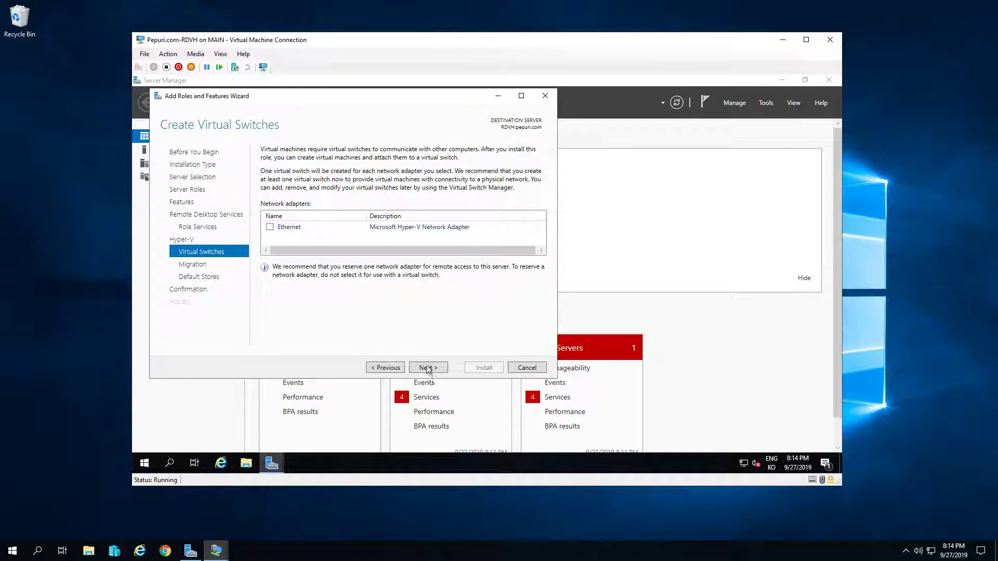
click(427, 368)
click(426, 368)
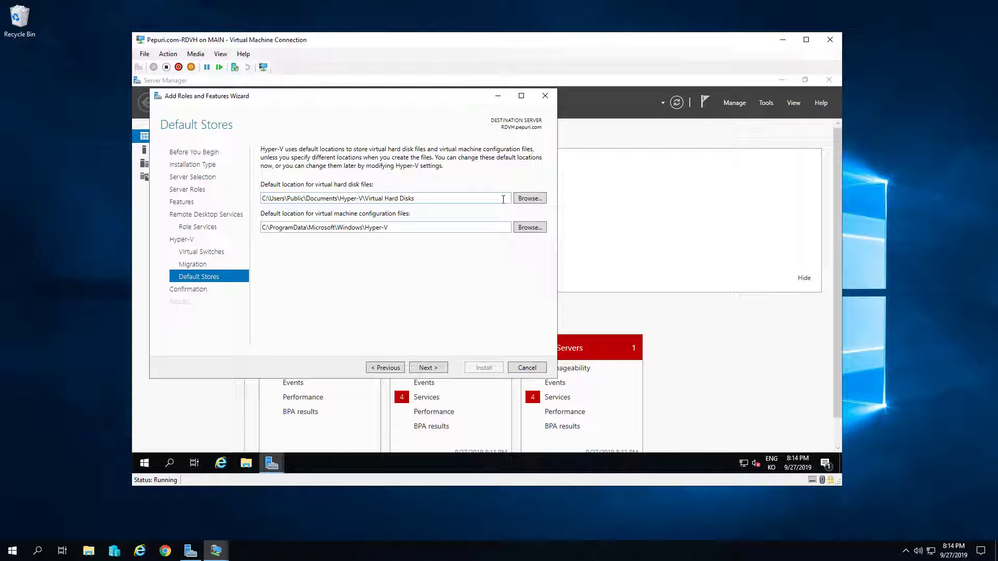
Check the guest's drives under This PC in File Explorer
click(246, 463)
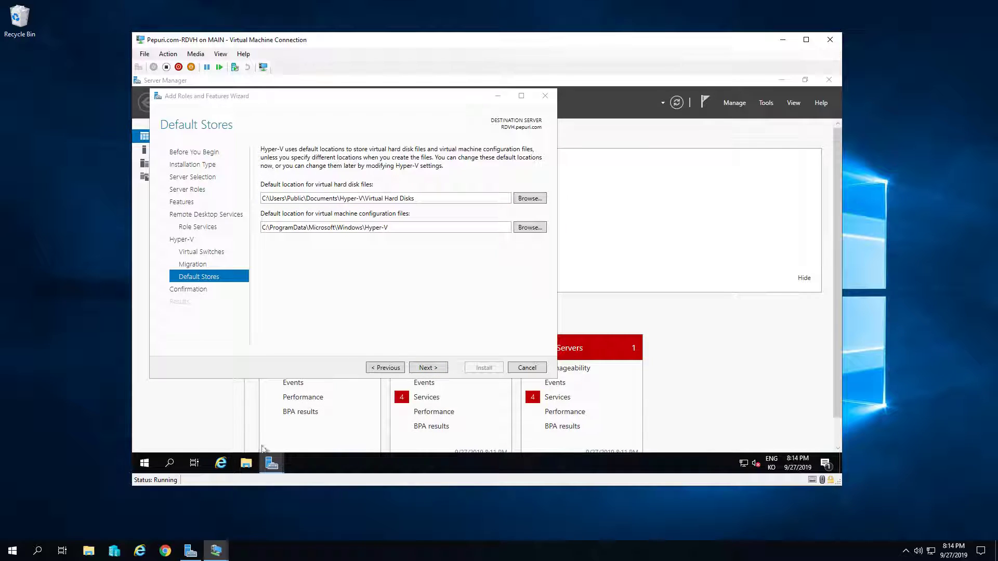
click(249, 241)
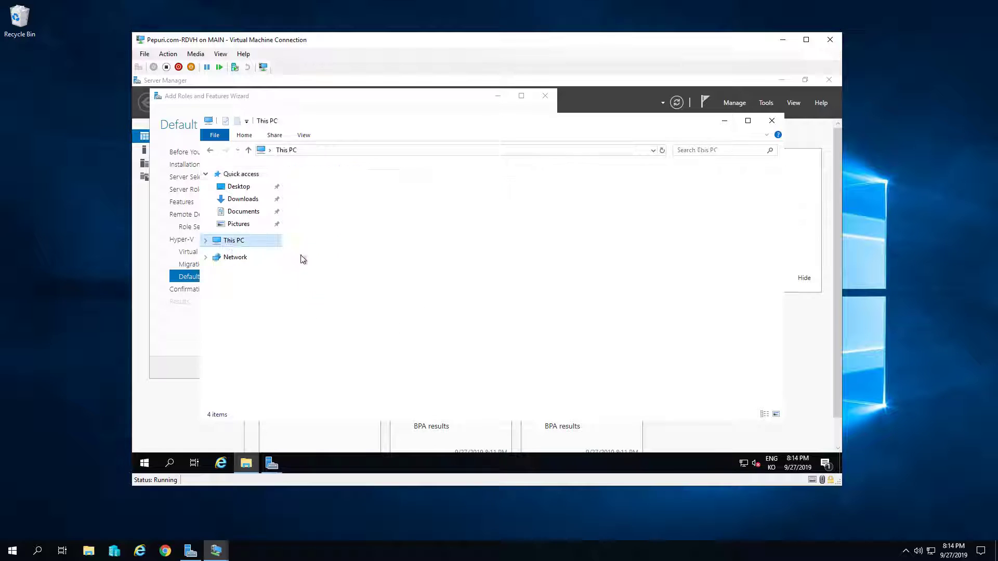
click(772, 121)
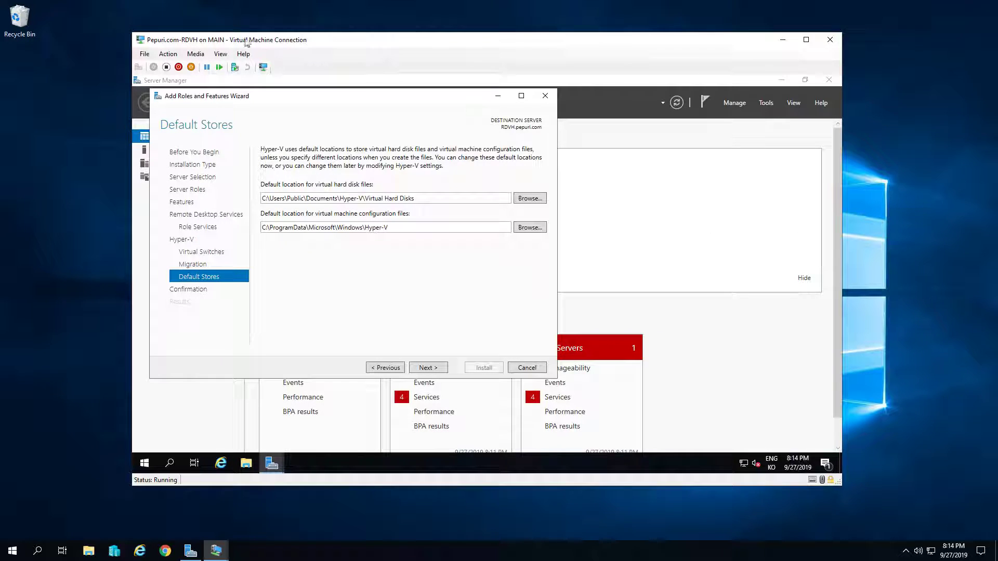
Inspect the VDI.vhdx and RDVH.vhdx hard disk entries in the virtual machine's settings
click(144, 54)
click(166, 71)
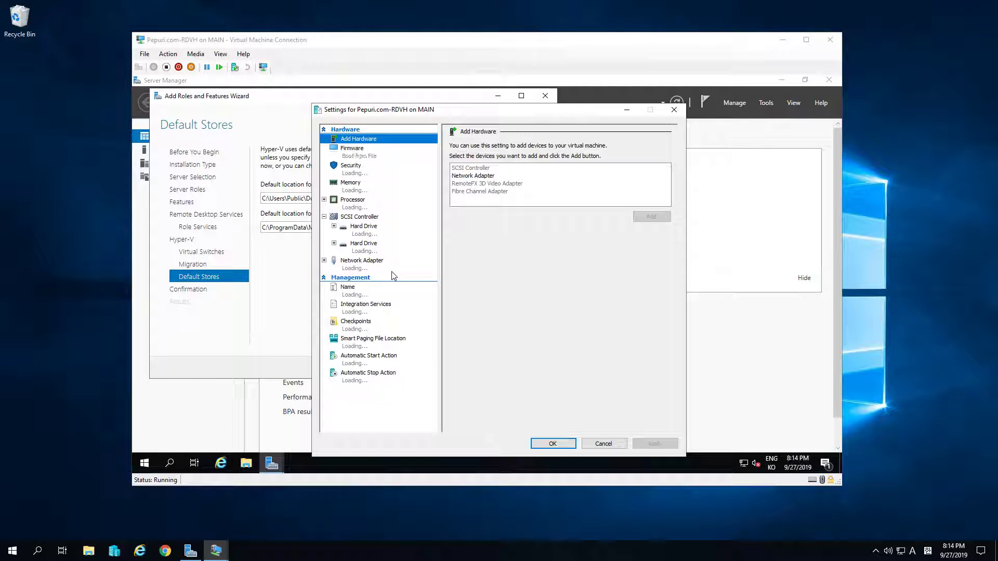
click(369, 252)
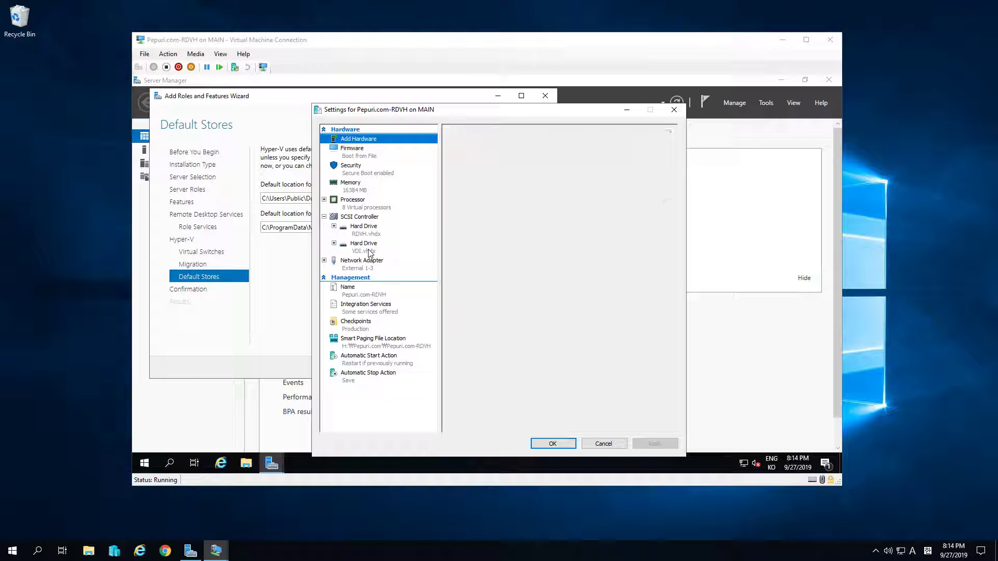
click(365, 229)
click(368, 251)
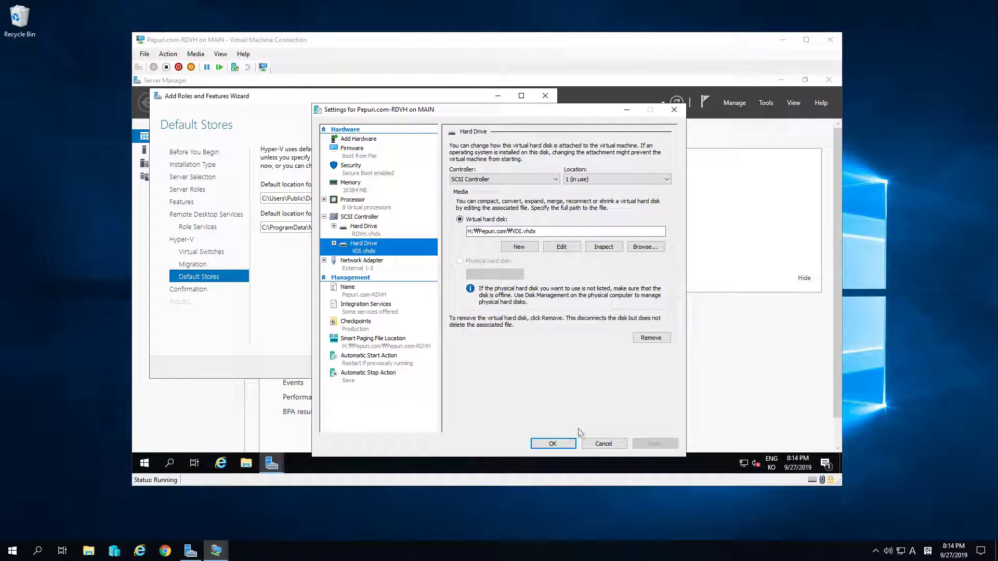
click(552, 443)
Set both Hyper-V default store paths to D:\ and install the roles with automatic restart enabled
drag(437, 199, 261, 200)
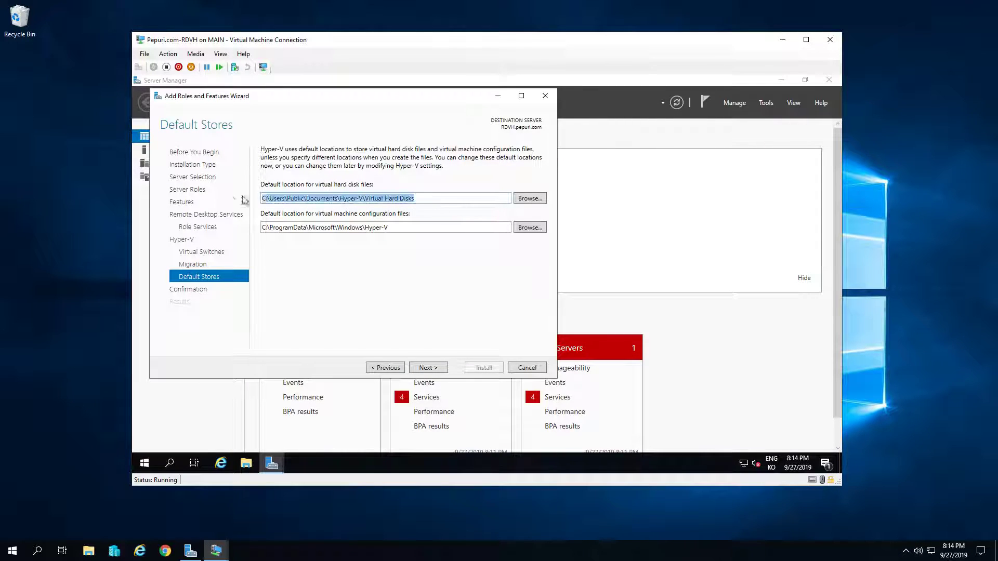
text(D:\)
key(Tab)
key(Tab)
text(D:\)
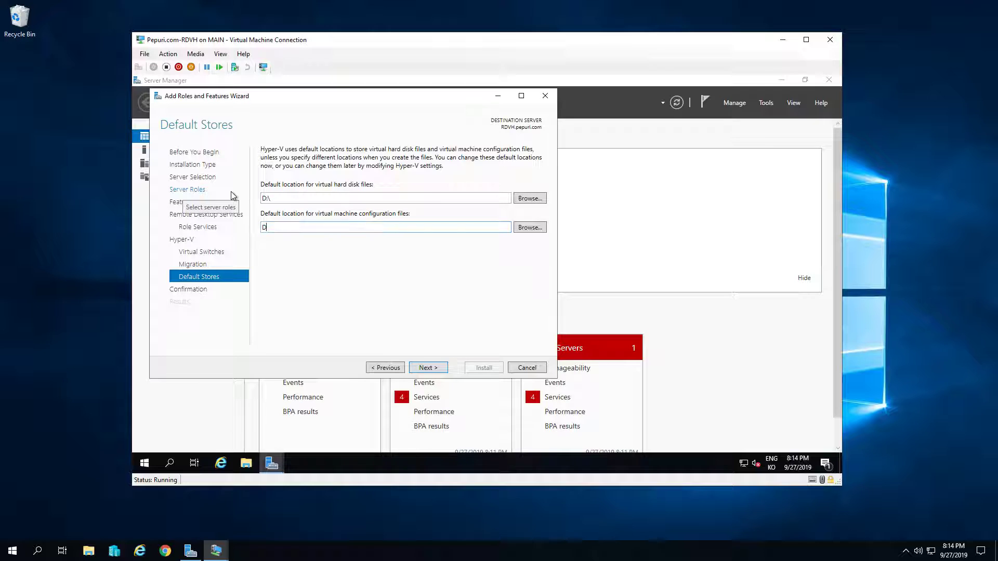
click(438, 369)
click(334, 165)
click(521, 306)
click(482, 368)
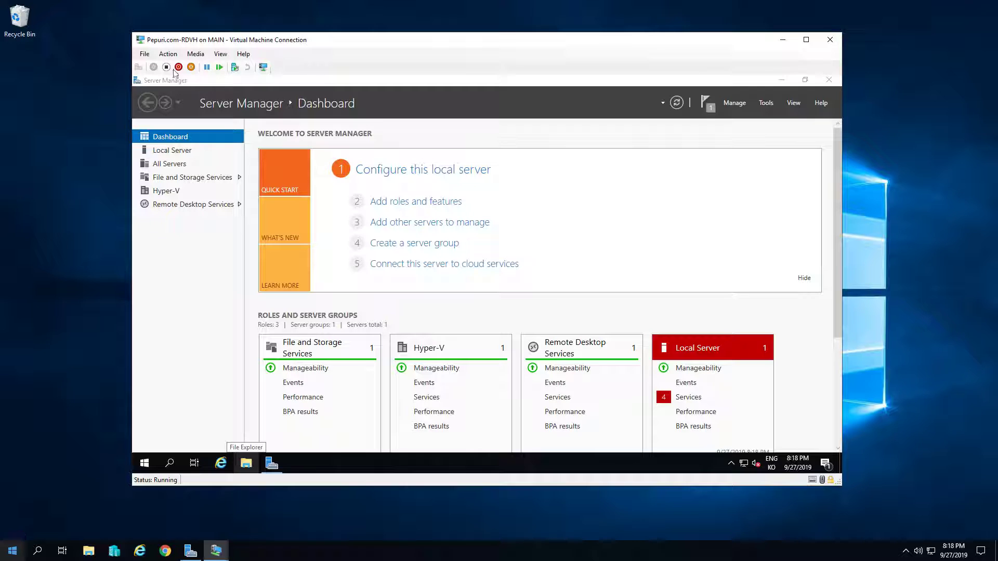
Turn on MAC address spoofing in the network adapter's Advanced Features and apply the settings
click(144, 54)
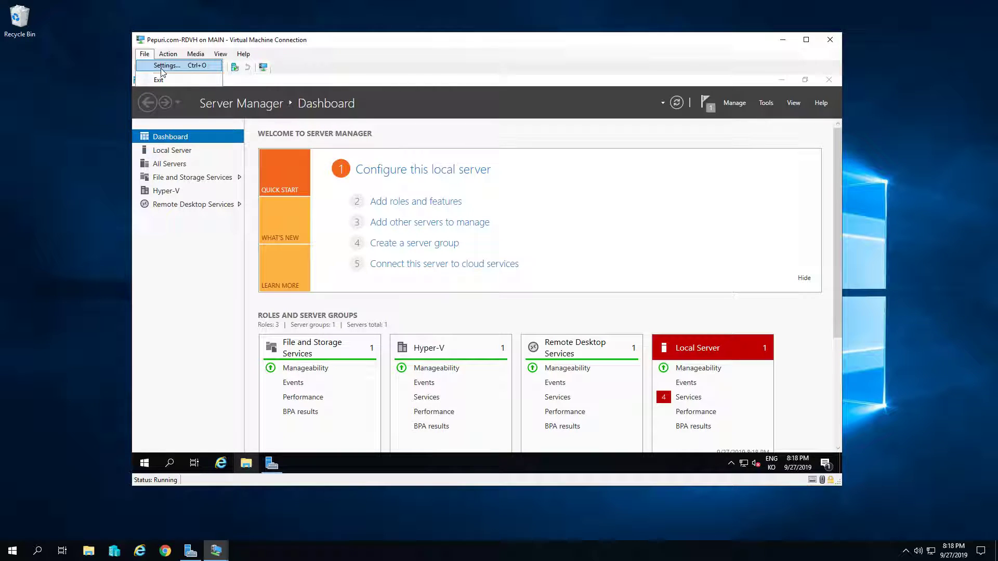
click(162, 66)
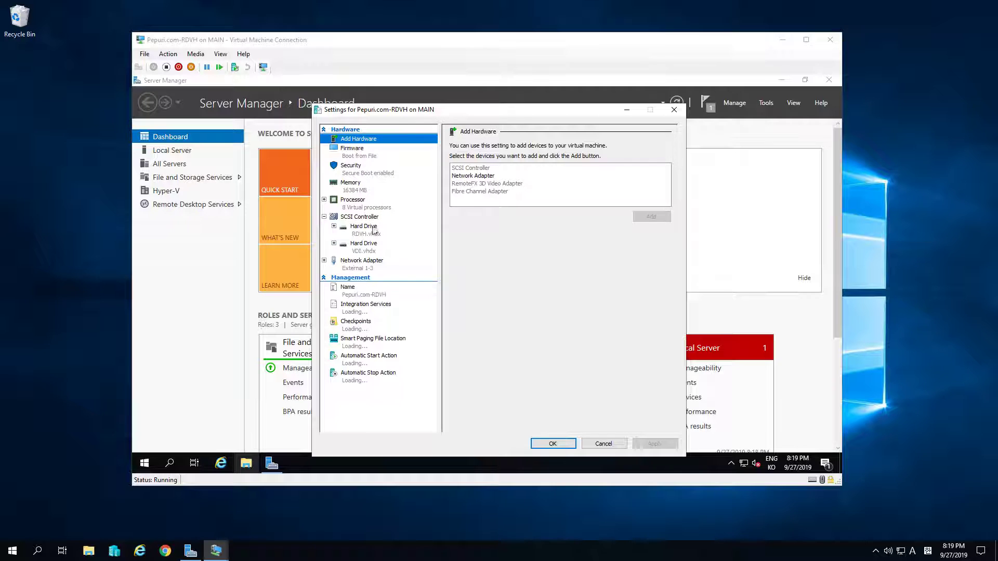
click(357, 267)
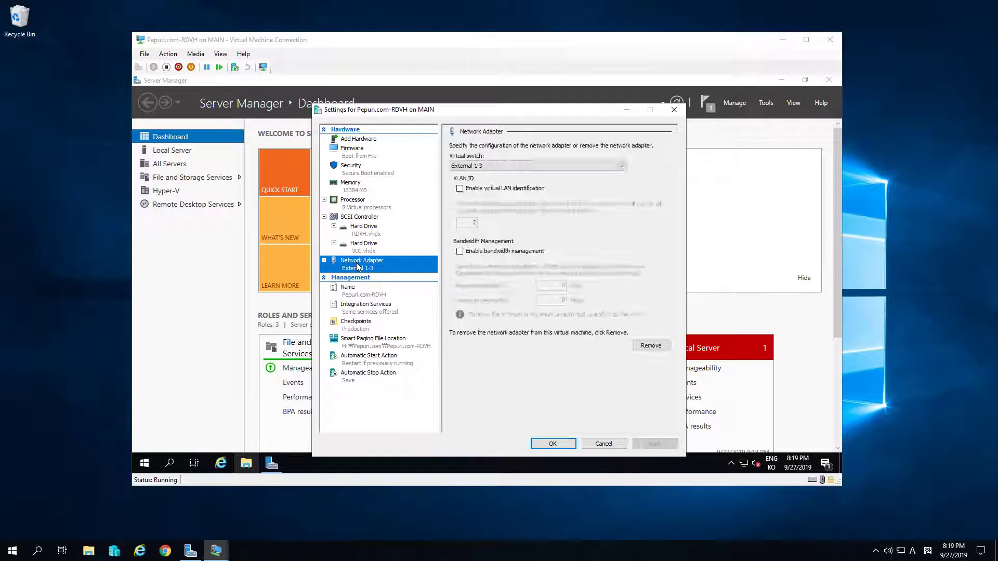
click(325, 260)
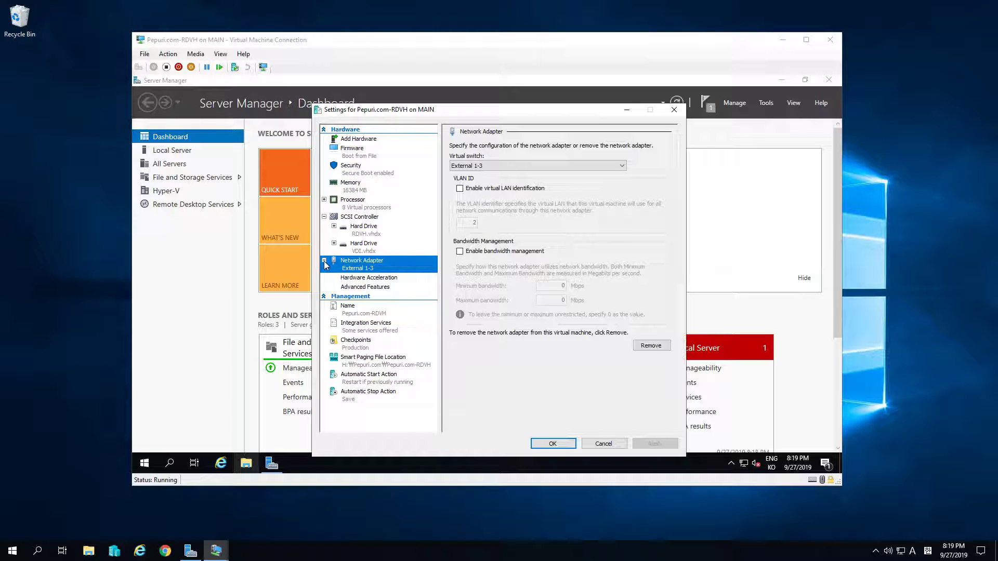
click(382, 287)
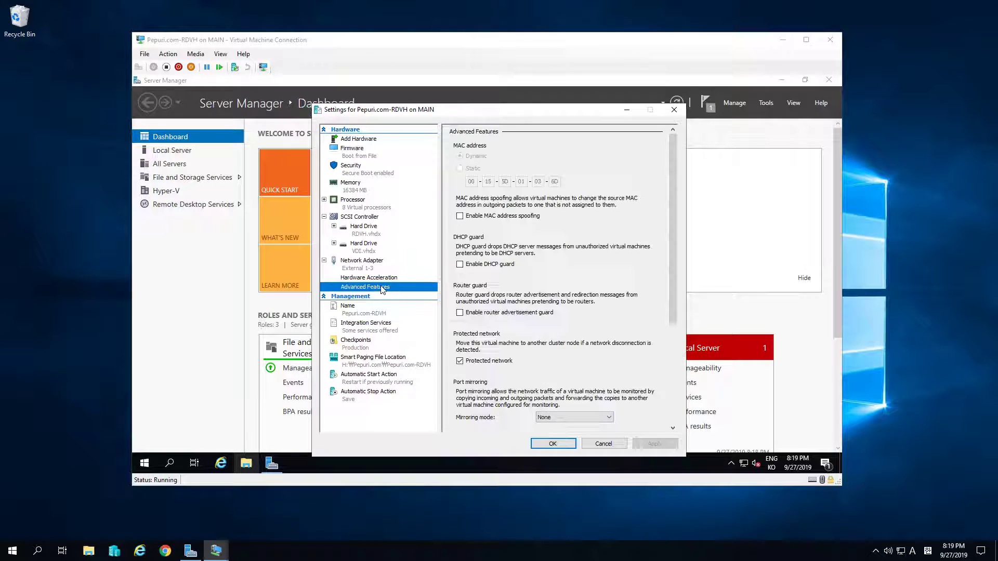
click(500, 216)
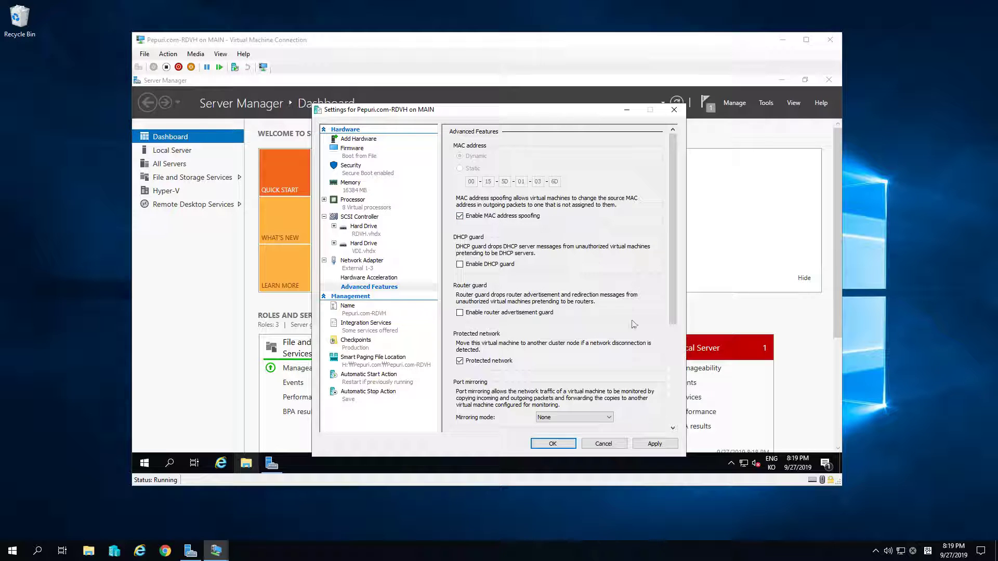
click(654, 443)
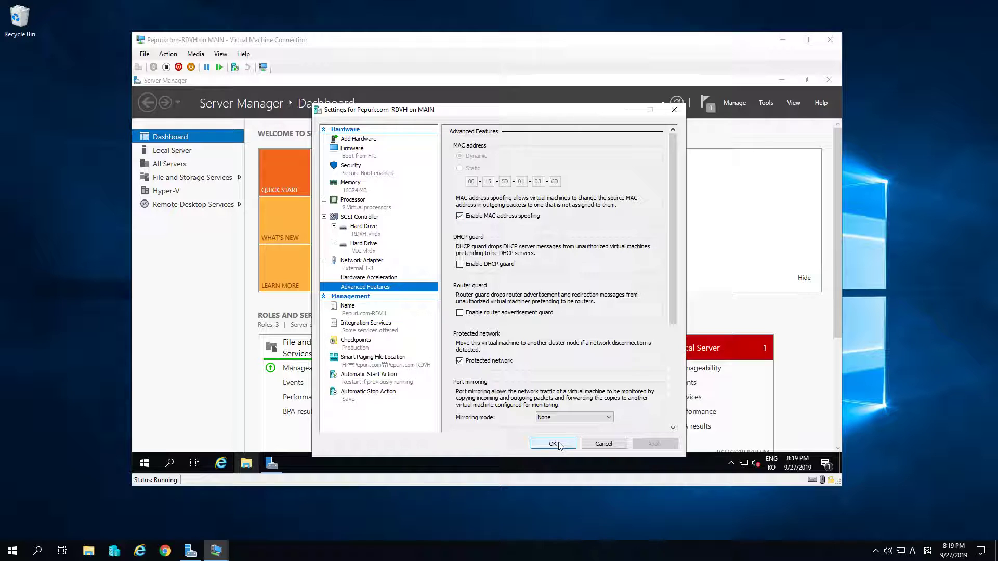
click(553, 444)
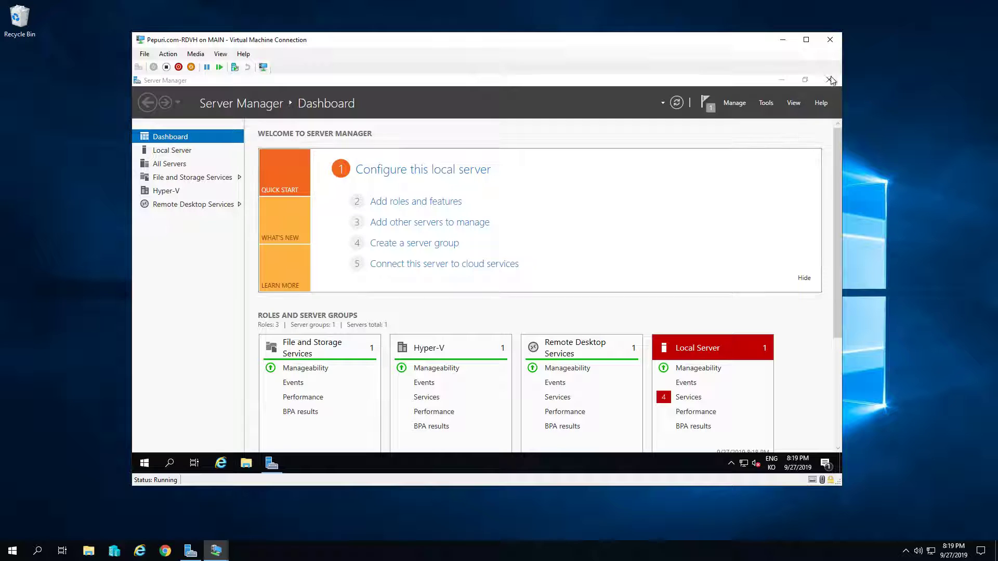
Close Server Manager and pin Hyper-V Manager to the guest's taskbar from a 'hyper-v' Start search
click(828, 80)
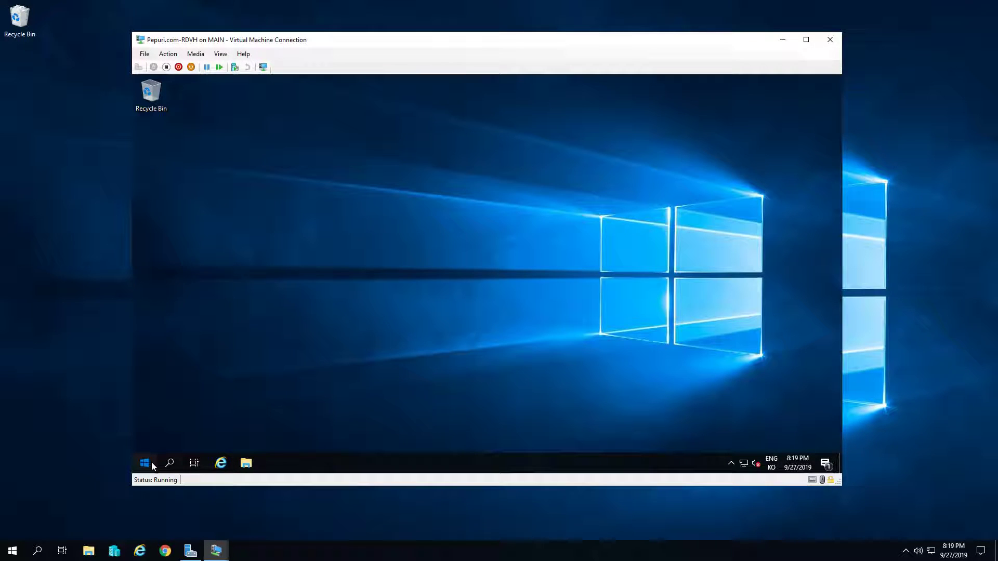
click(145, 462)
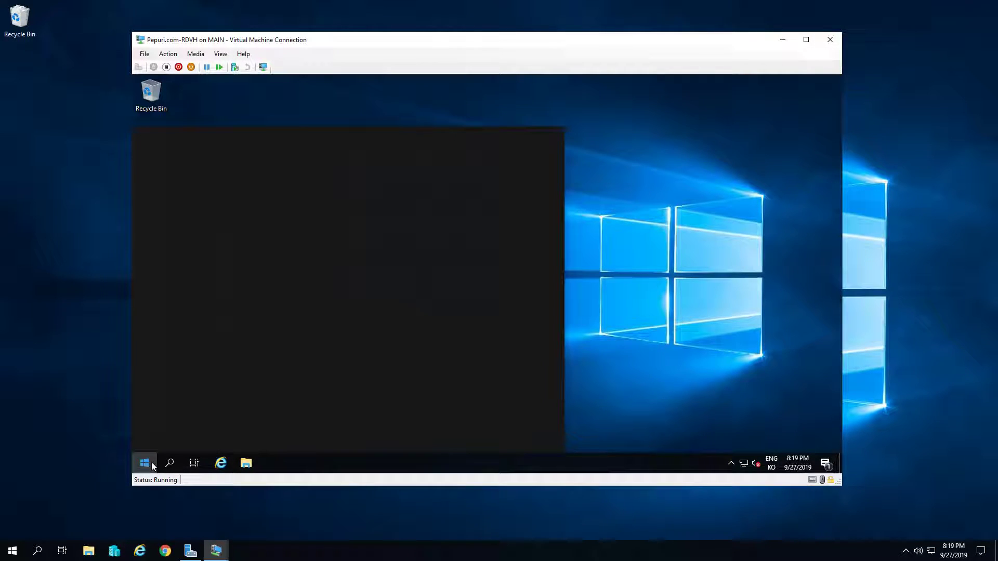
text(hyper-v)
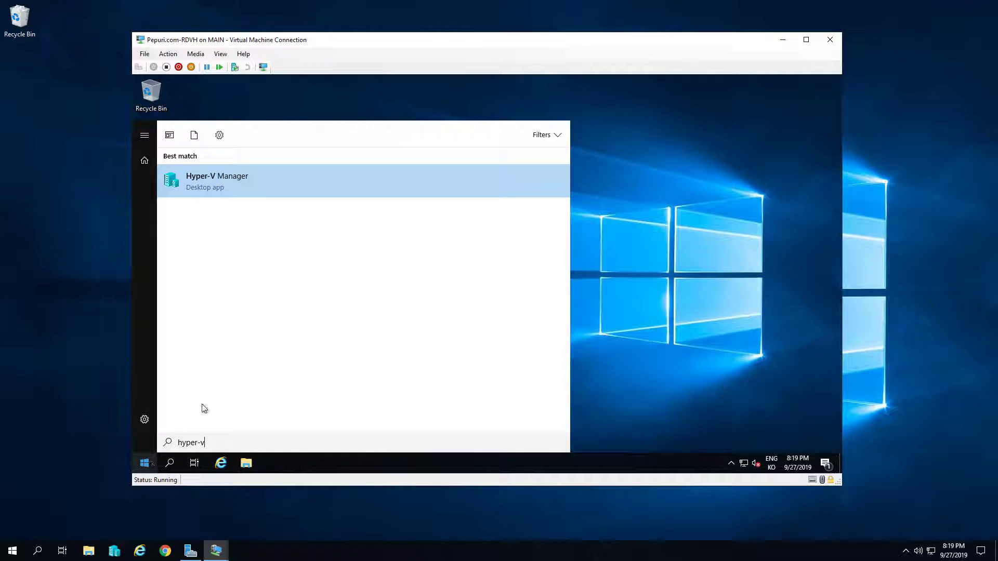
right_click(233, 174)
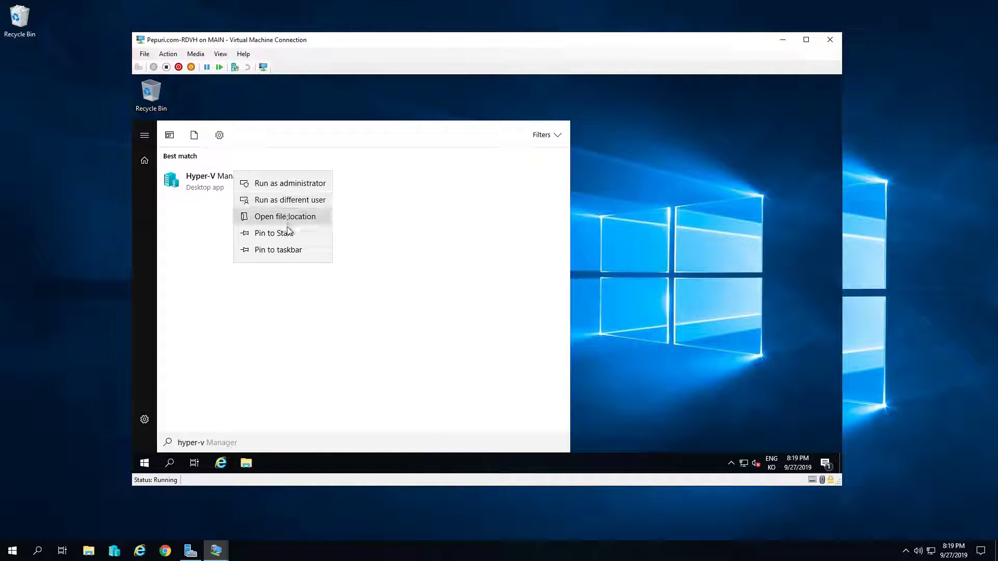
click(285, 251)
Launch Hyper-V Manager, select the RDVH host and enlarge its Virtual Machines pane
click(273, 470)
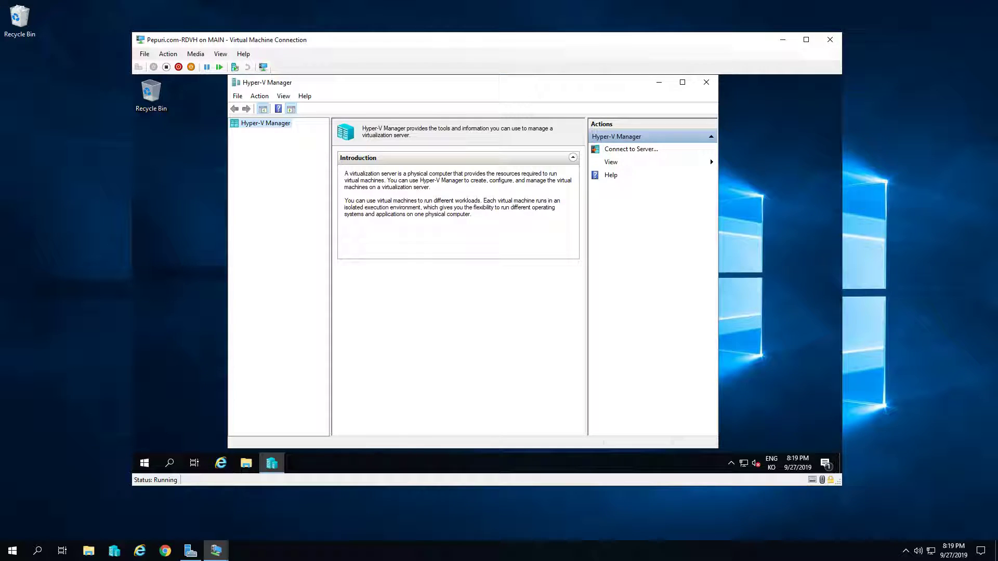
click(257, 133)
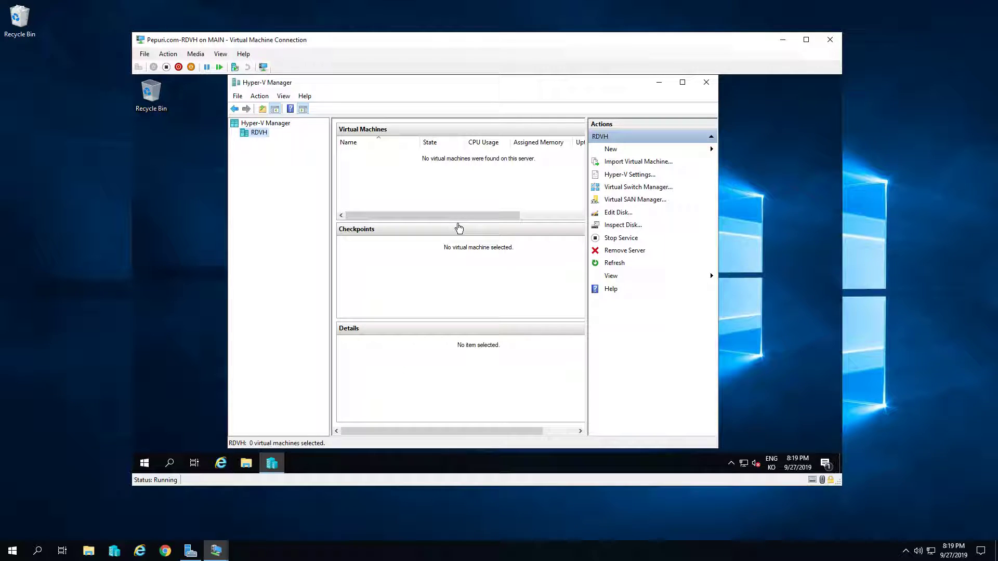
drag(455, 222, 455, 252)
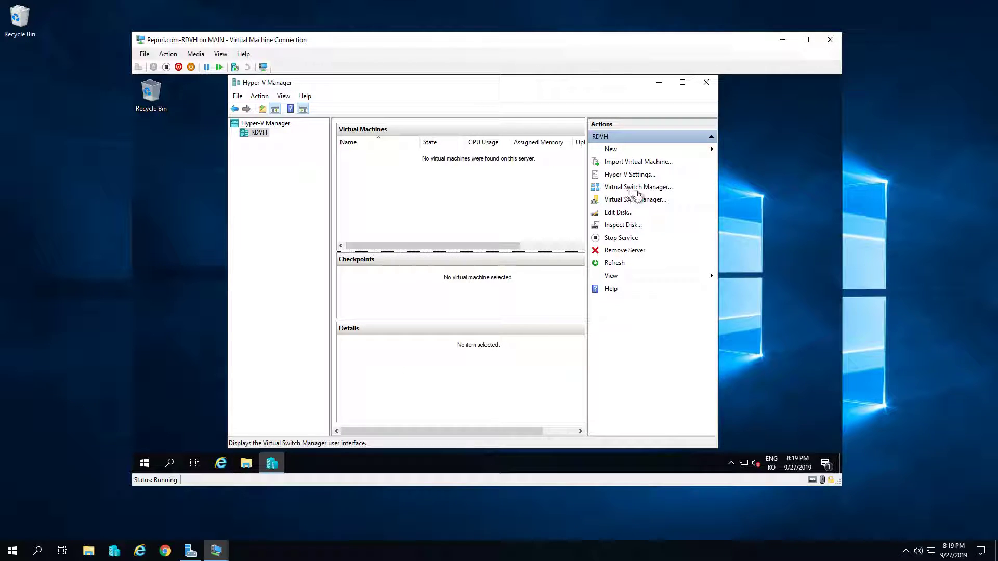
Create an external virtual switch named VDI and confirm applying the networking changes
click(651, 188)
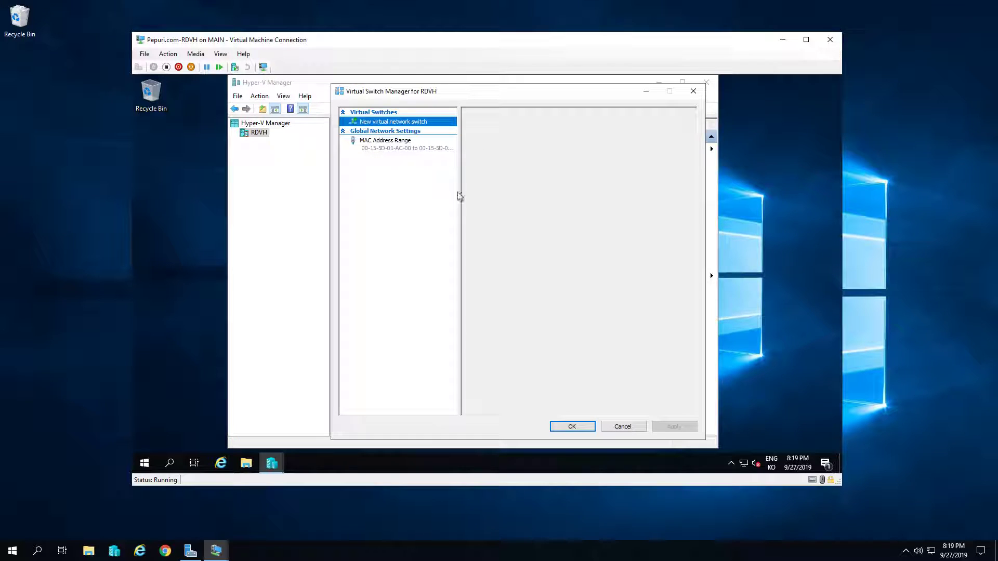
click(659, 189)
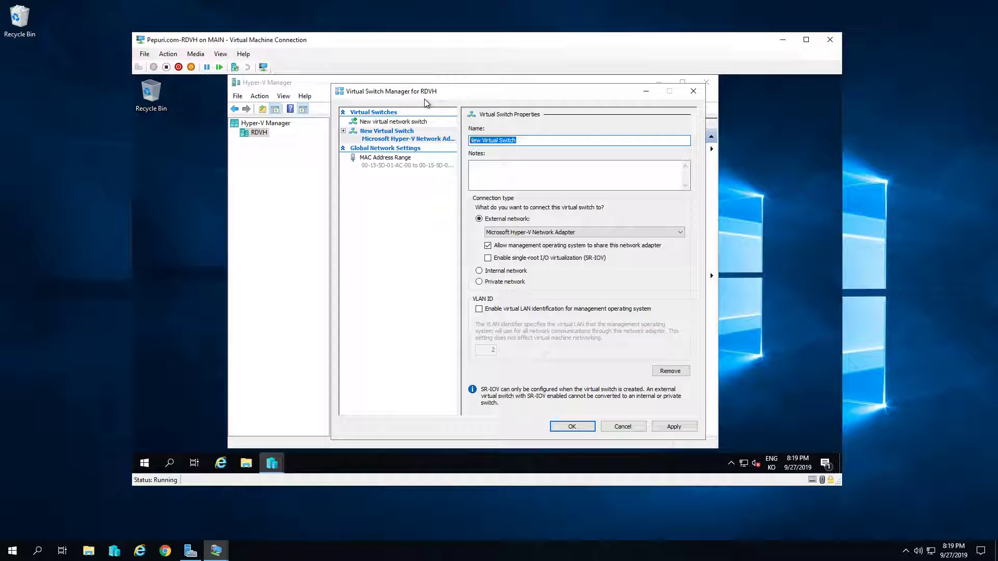
text(VDI)
key(Tab)
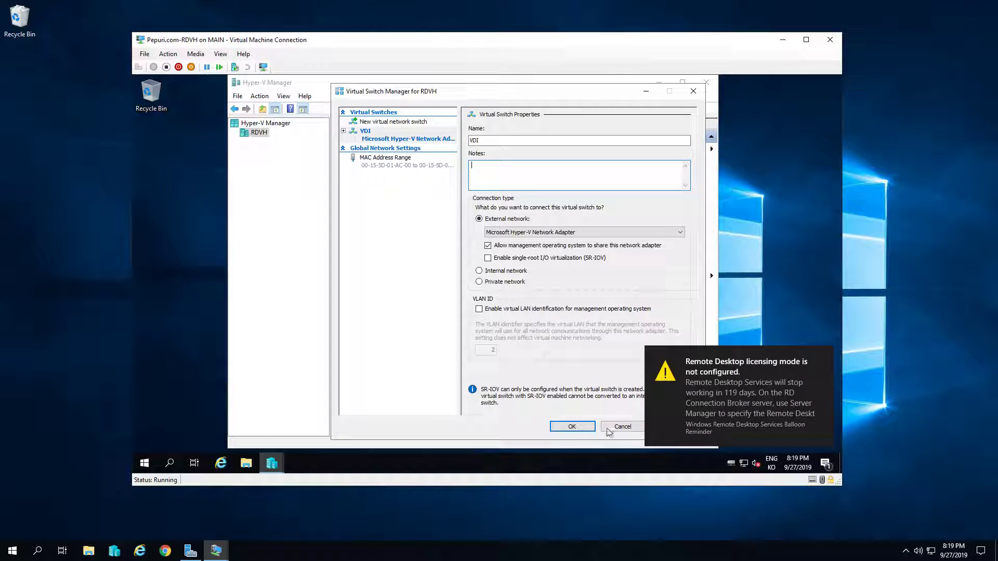
click(580, 428)
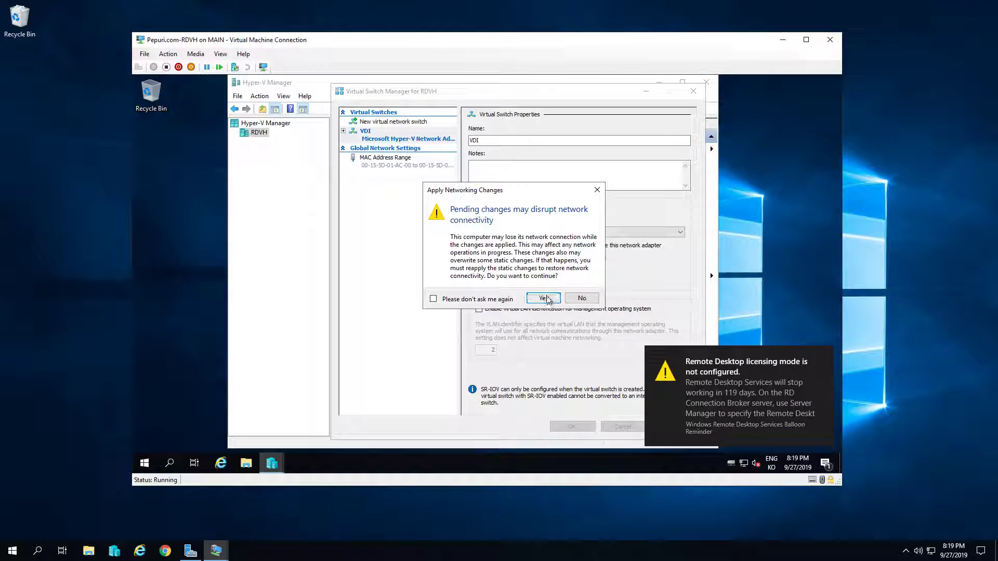
click(544, 299)
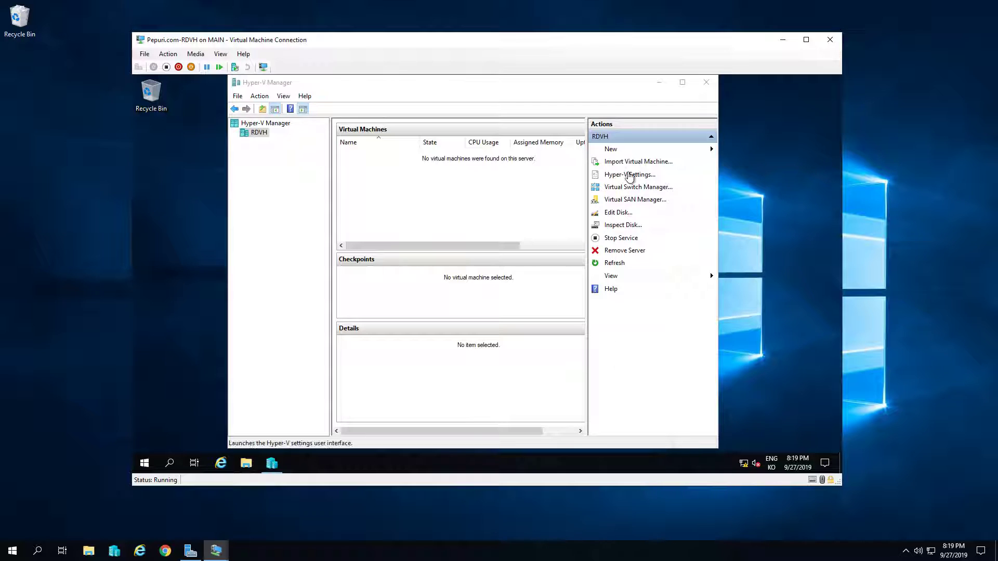
Start a new virtual machine named W10_Ent_Master, stored on D:\, as Generation 2
click(617, 153)
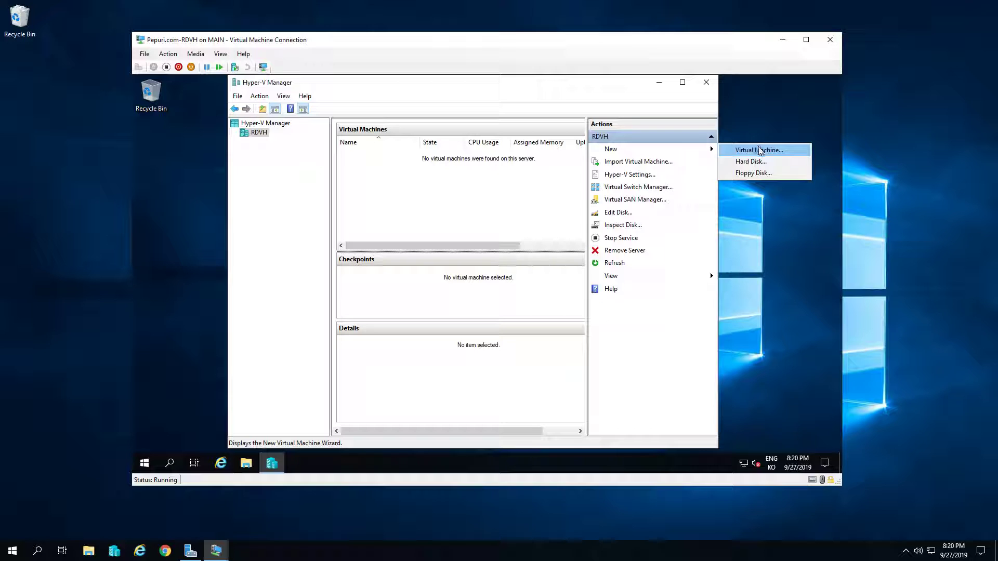
click(763, 152)
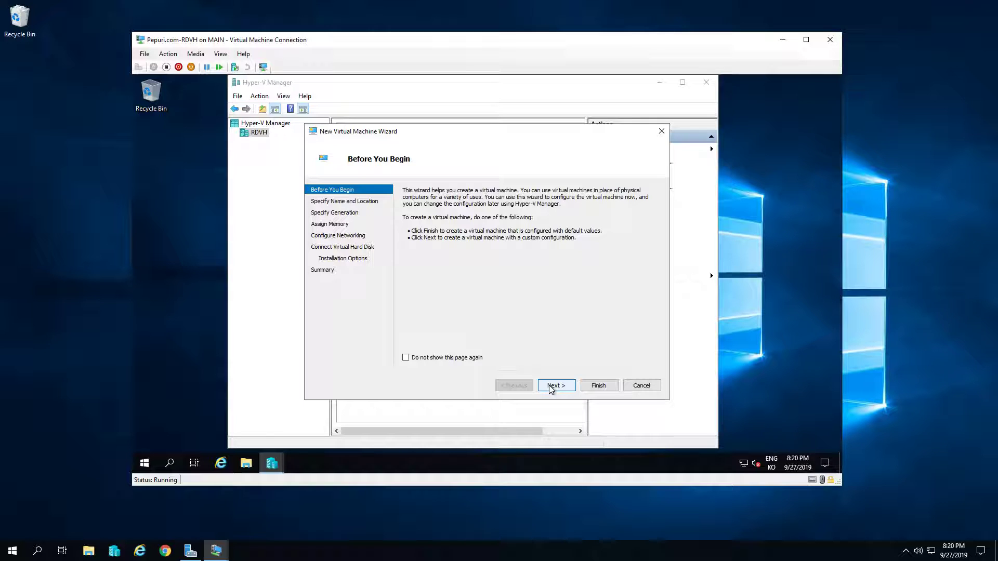
click(554, 386)
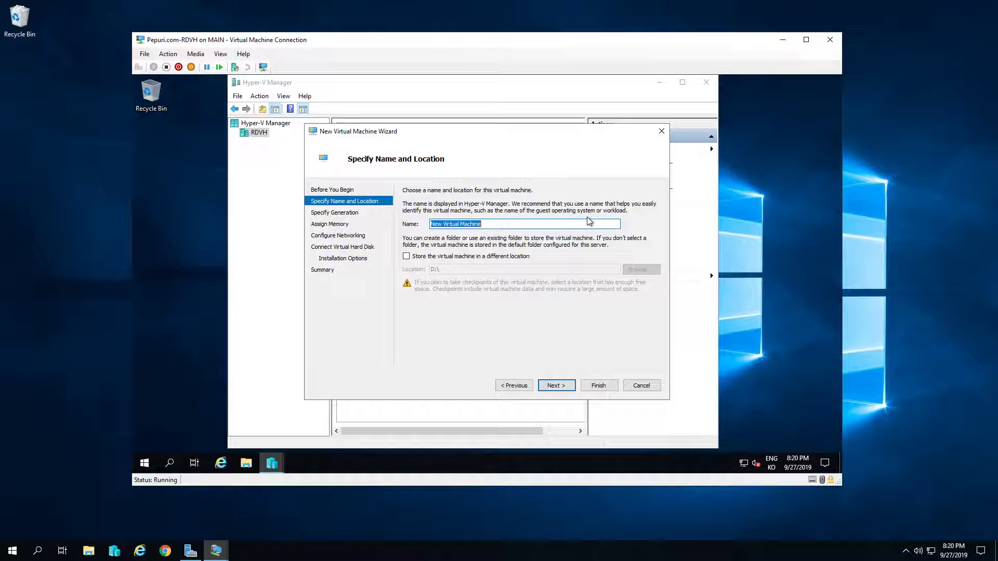
text(W10_Ent_Master)
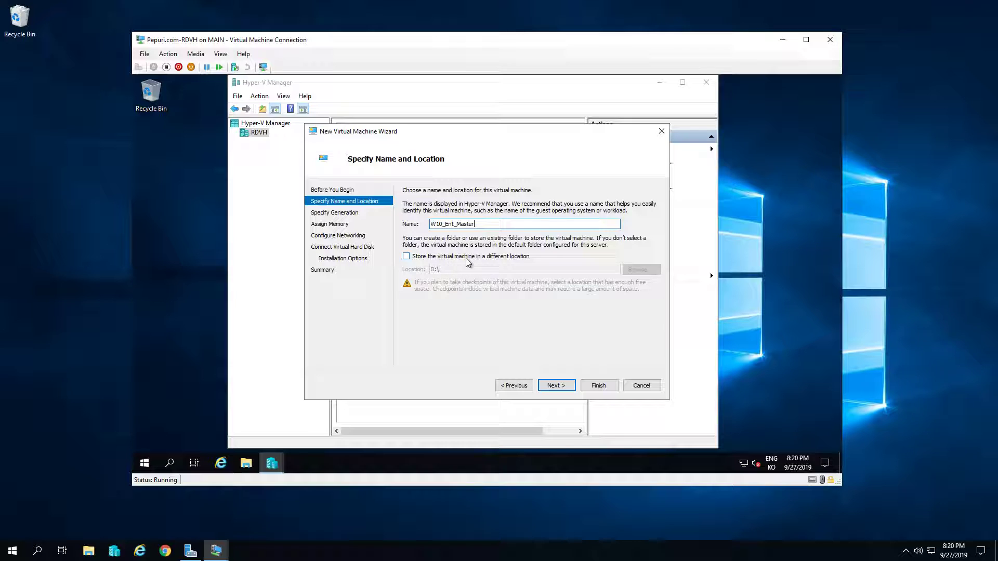
click(466, 257)
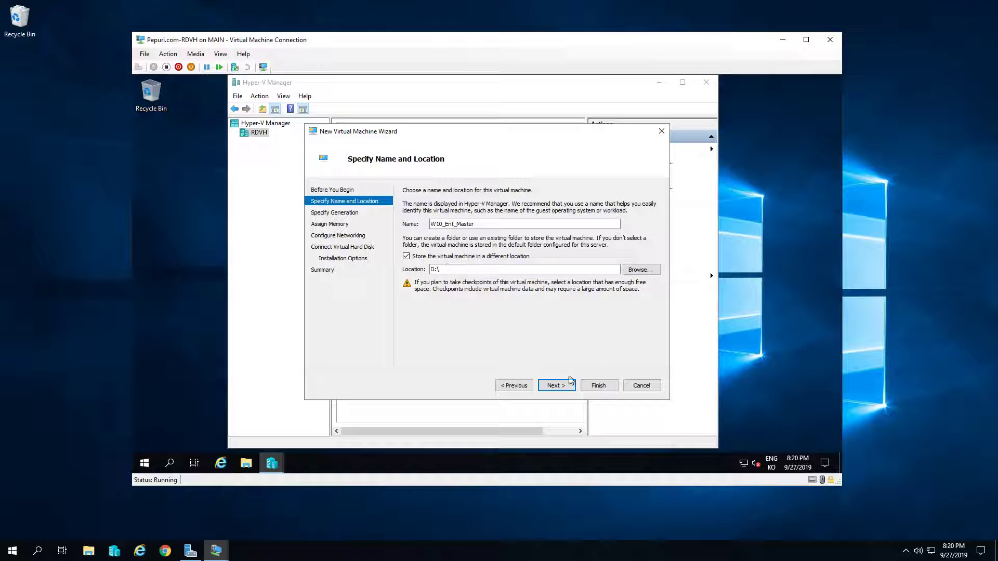
click(565, 384)
click(434, 234)
click(555, 385)
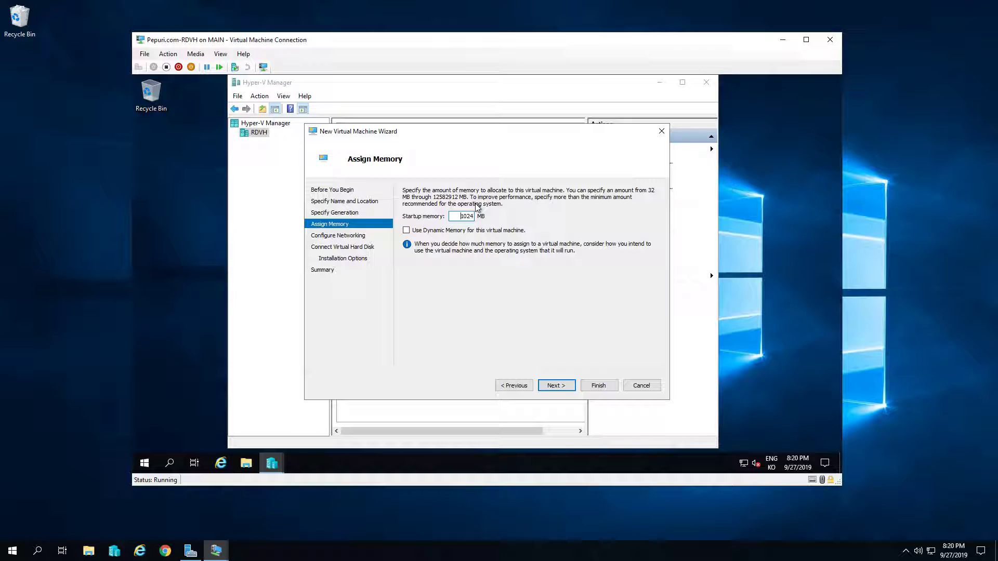
Give the VM 4096 MB of memory and connect it to the VDI switch
text(4096)
key(Return)
click(478, 212)
click(474, 228)
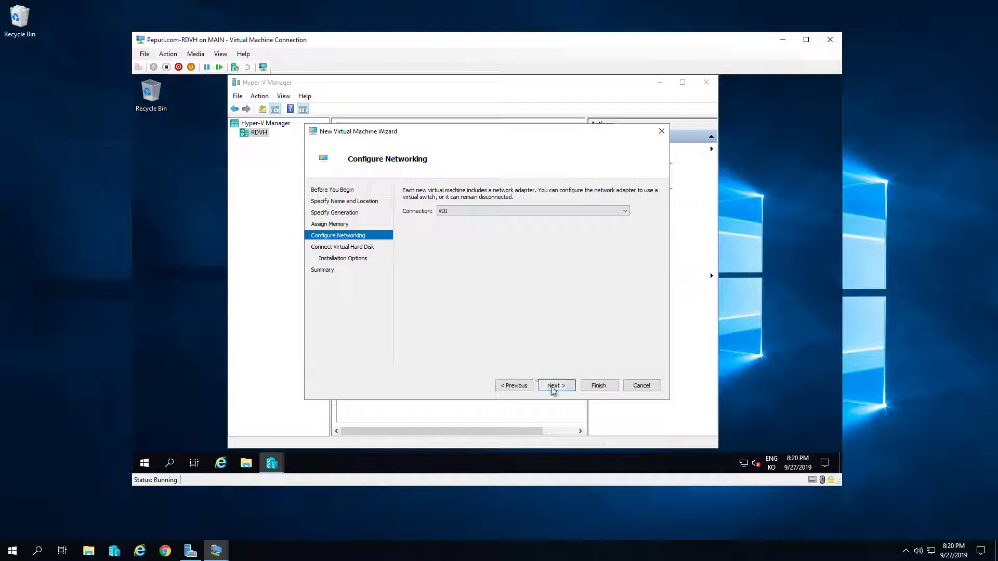
click(554, 386)
Attach the existing Win10_1903_Ko_64Bit_Enterprise disk from C:\Master and finish creating the VM
click(462, 284)
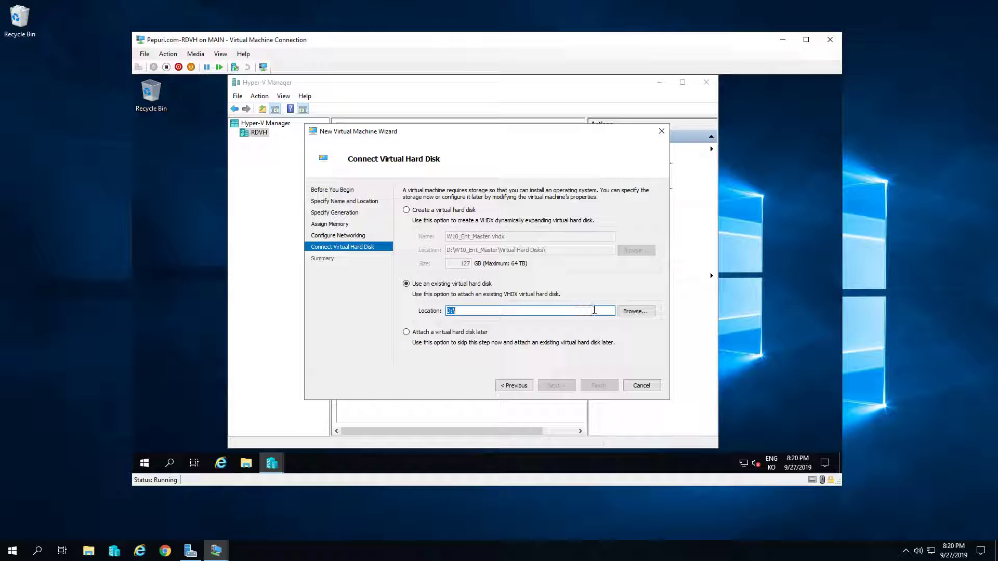
click(631, 312)
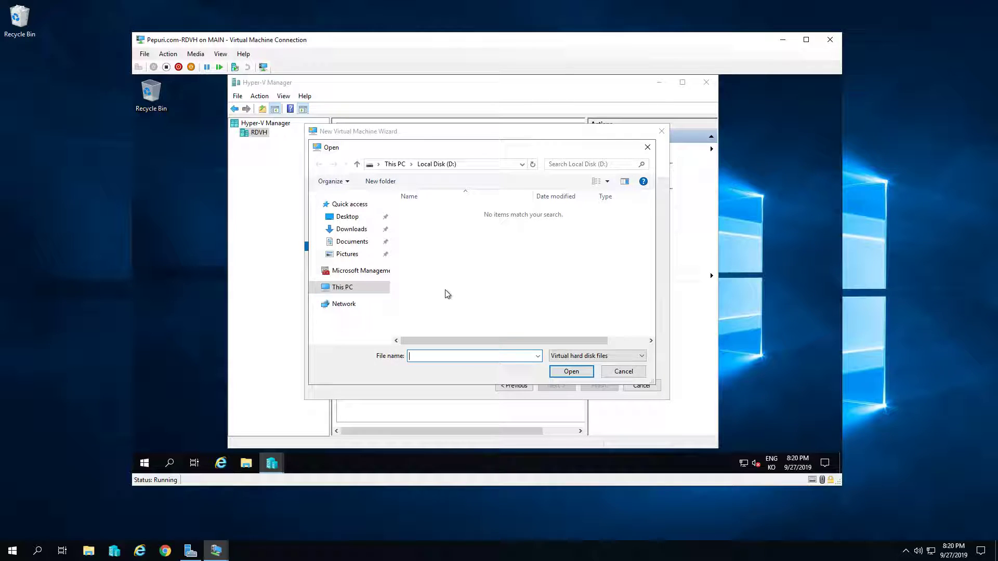
click(344, 287)
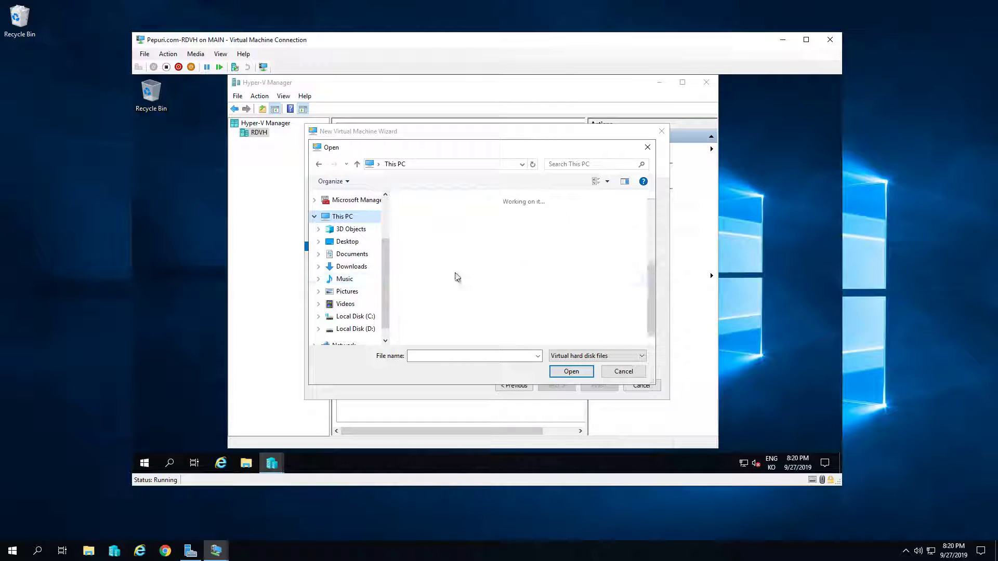
double_click(453, 302)
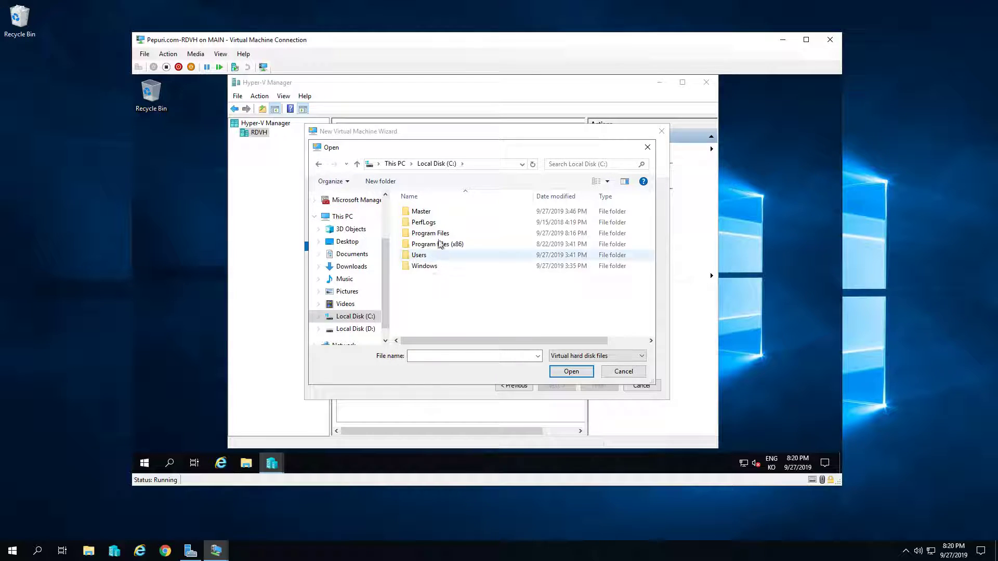
double_click(432, 213)
click(441, 214)
double_click(441, 214)
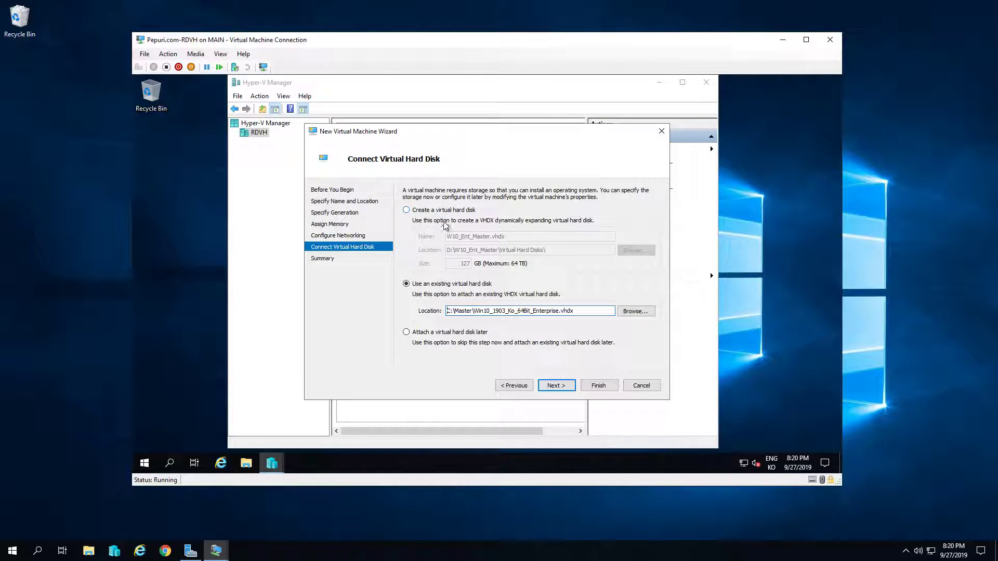
click(557, 385)
click(604, 388)
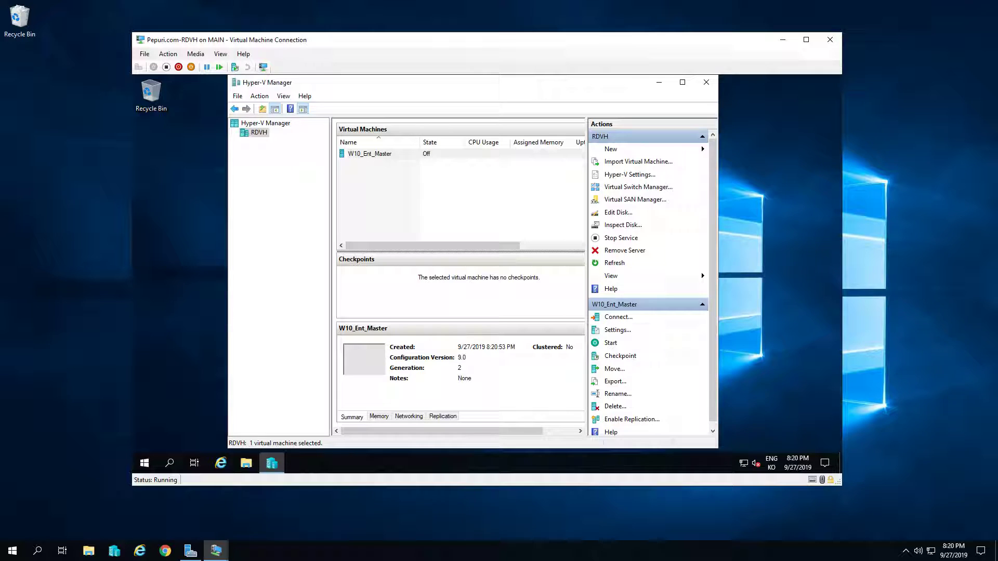
Raise W10_Ent_Master's virtual processors from 1 to 2 in its settings
right_click(380, 154)
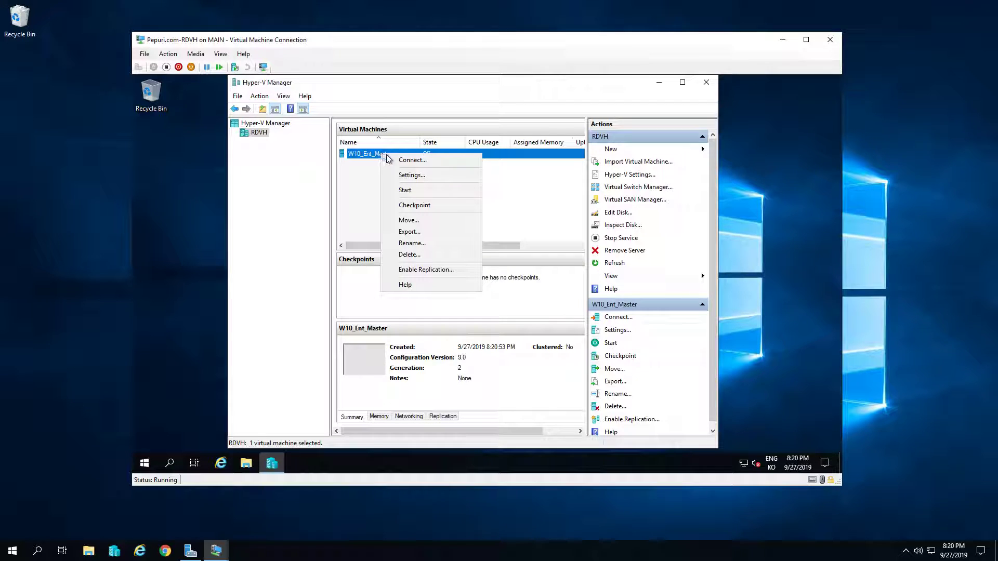
click(403, 173)
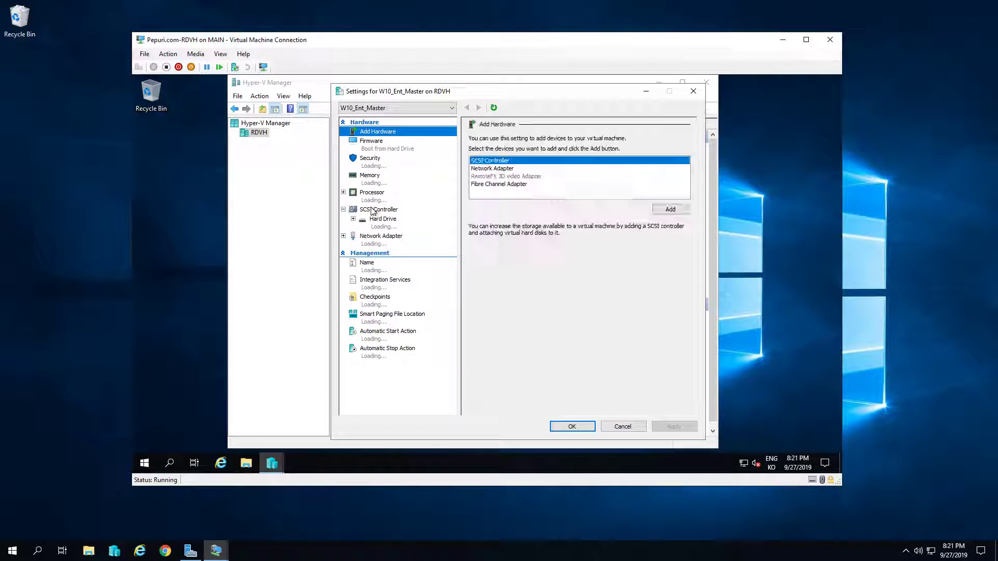
click(378, 203)
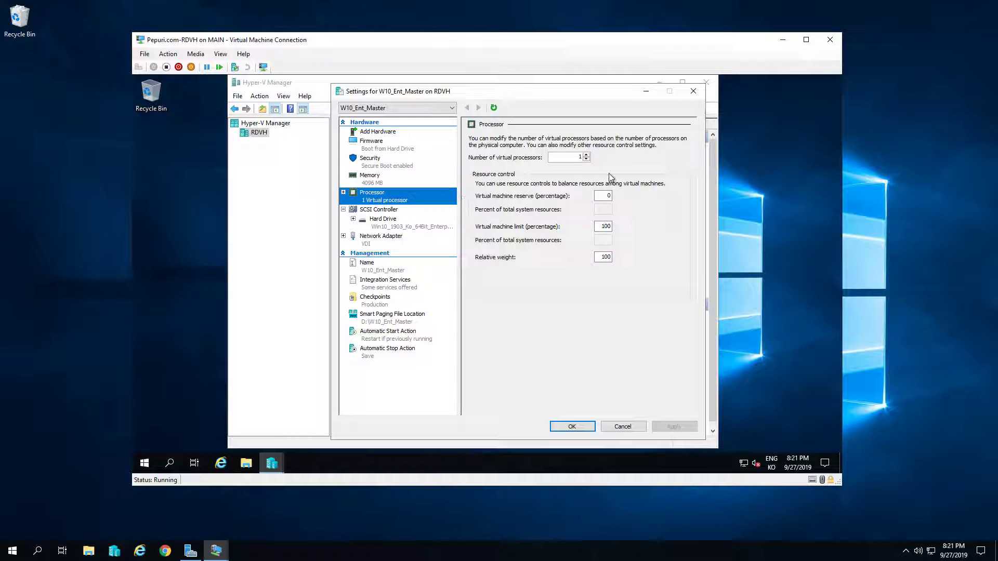
click(586, 155)
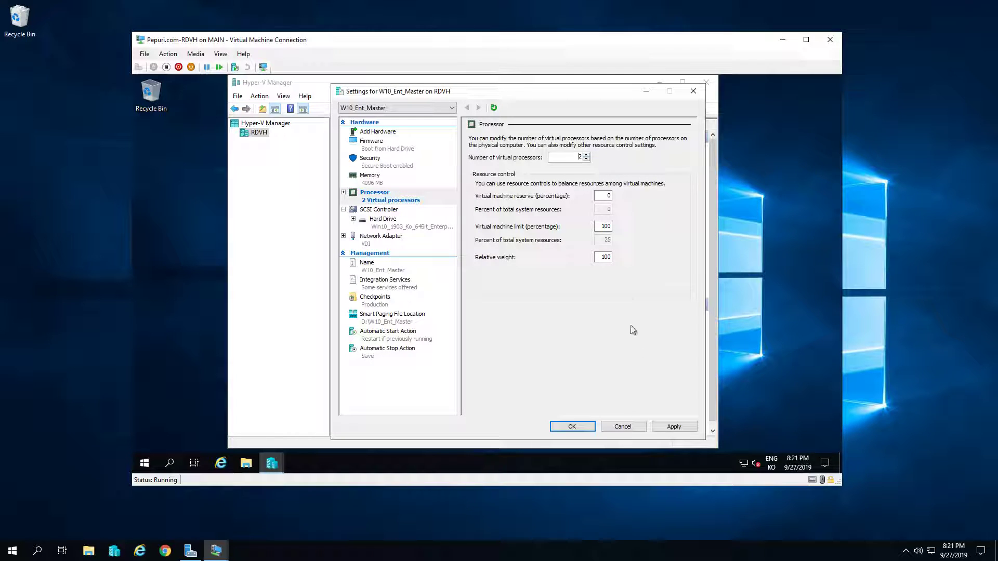
click(571, 429)
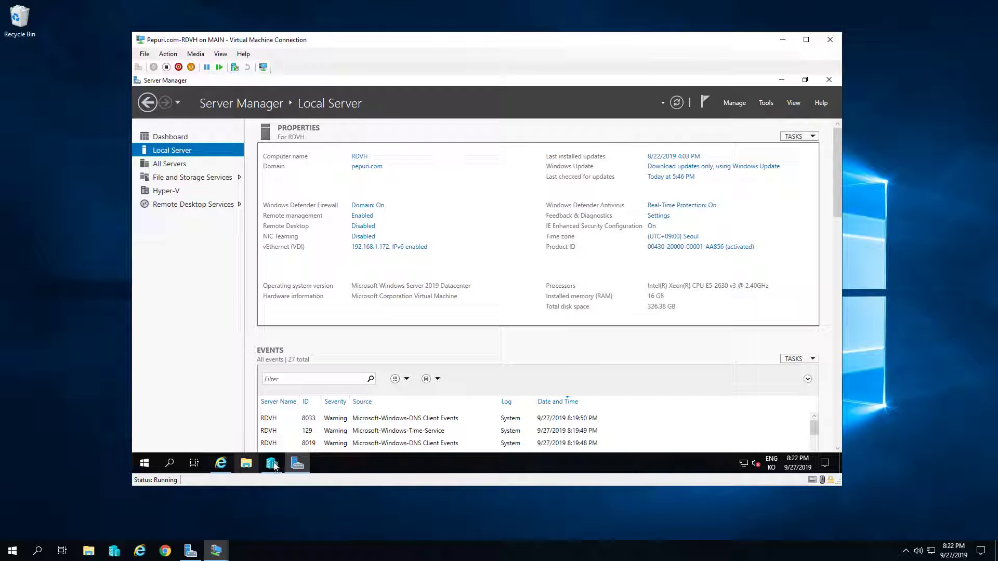
click(220, 463)
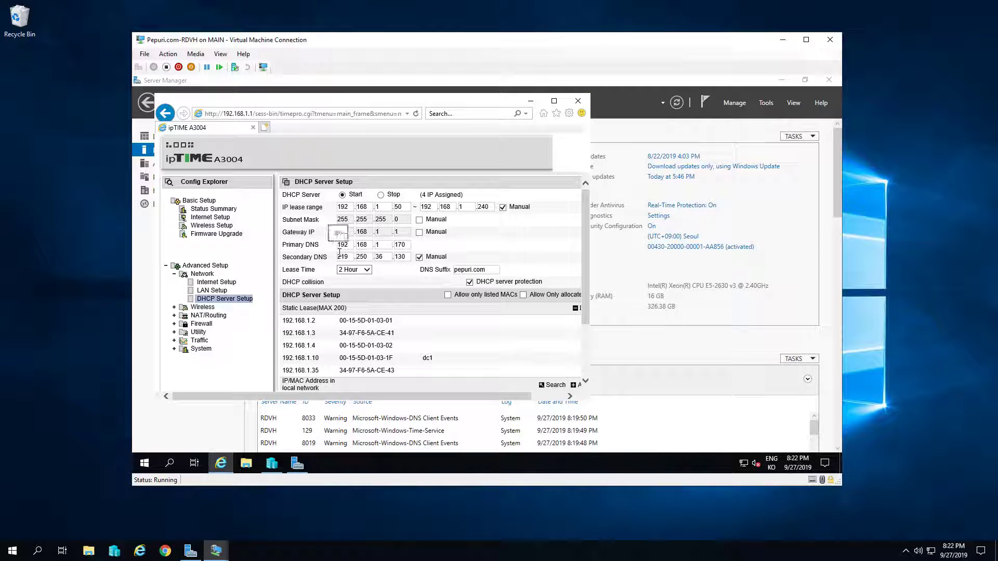
double_click(343, 244)
double_click(401, 245)
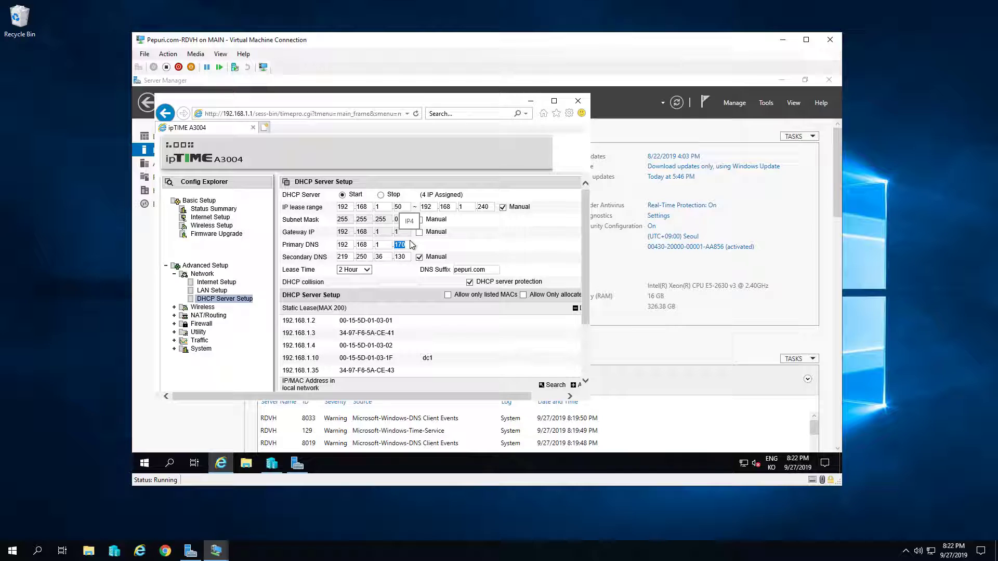
click(404, 244)
click(579, 101)
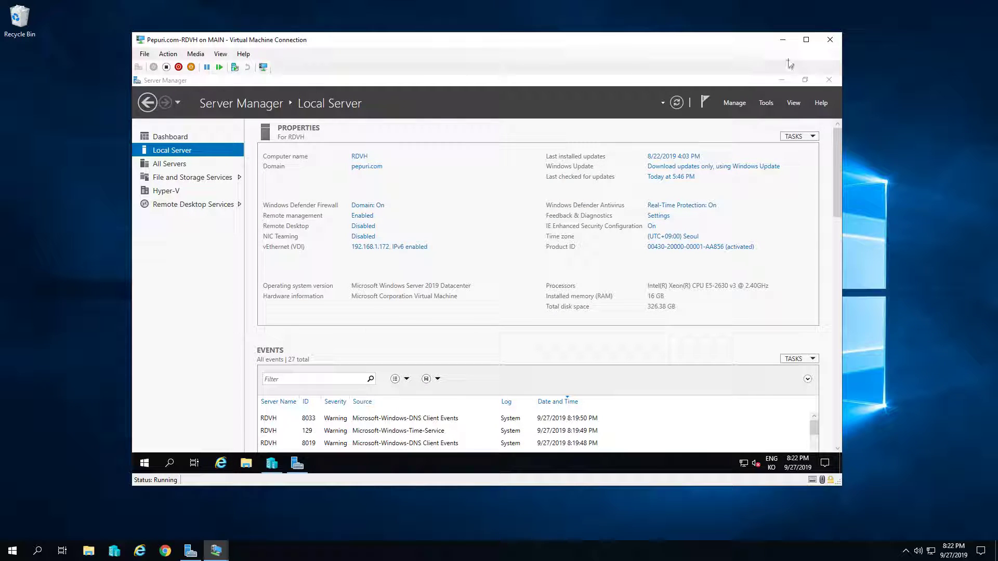
Close the RDVH connection and return to the other VM's Server Manager dashboard
click(834, 46)
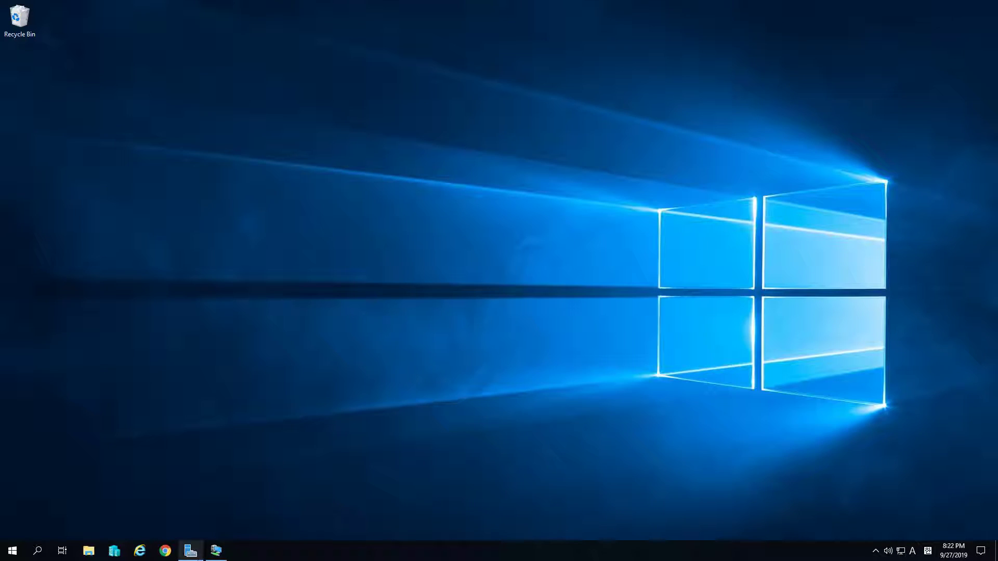
click(224, 552)
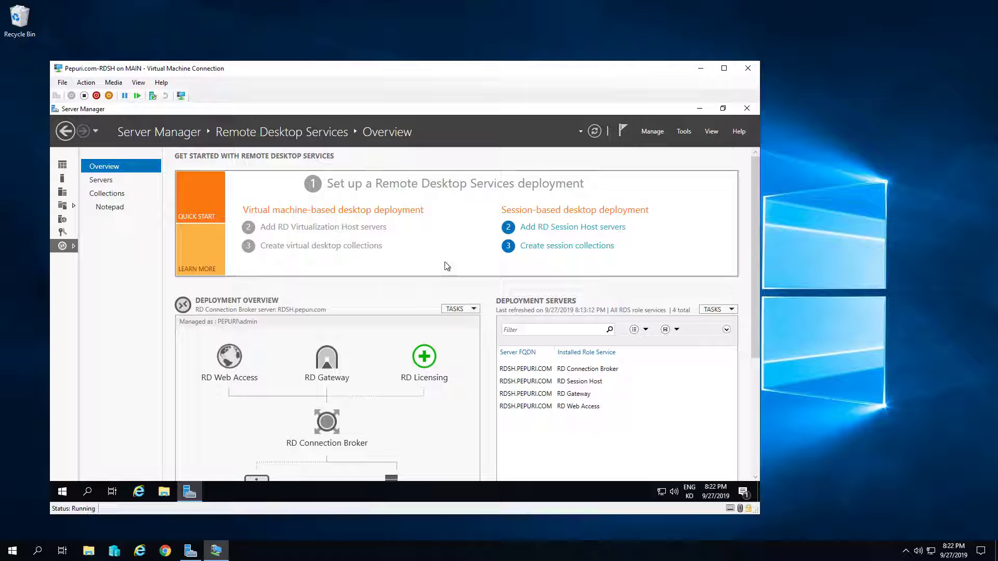
click(101, 180)
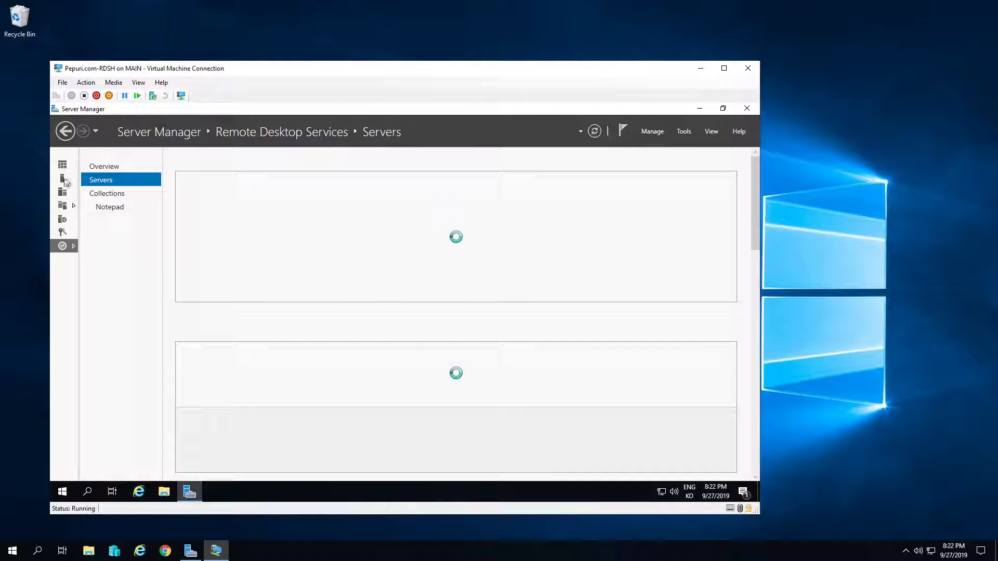
click(62, 178)
click(63, 164)
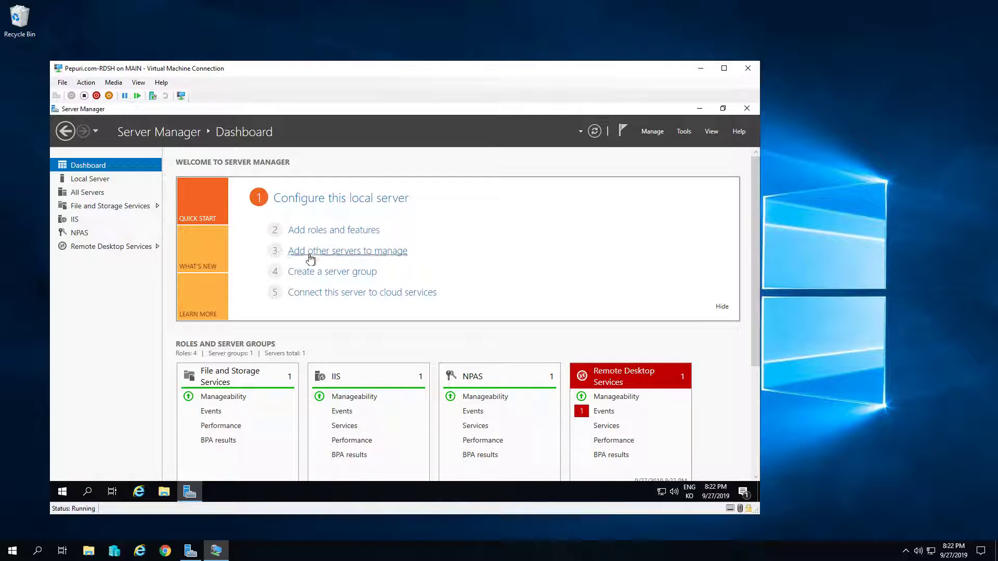
Search the directory for rdvh and add RDVH as a managed server
click(347, 254)
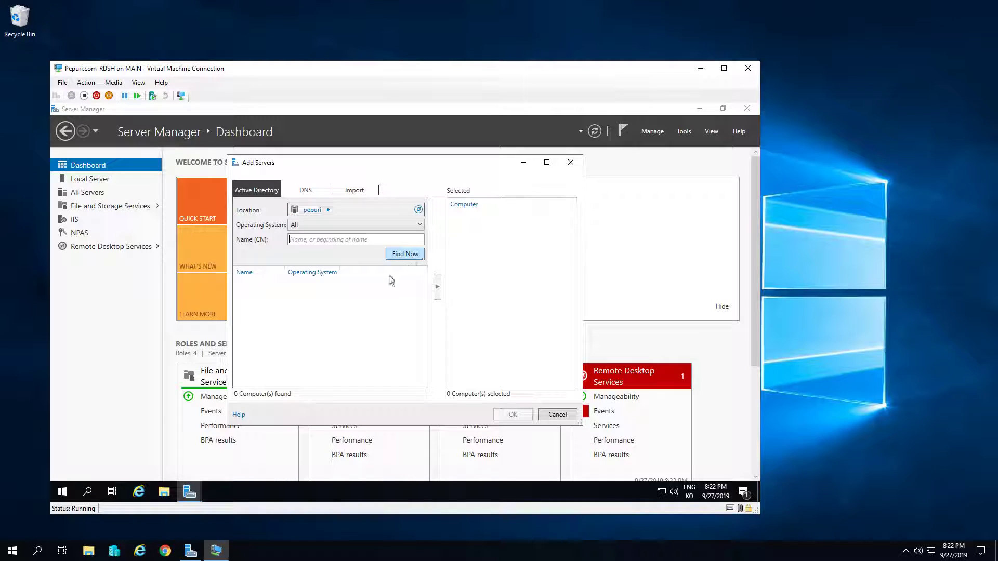
text(rdvh)
key(Return)
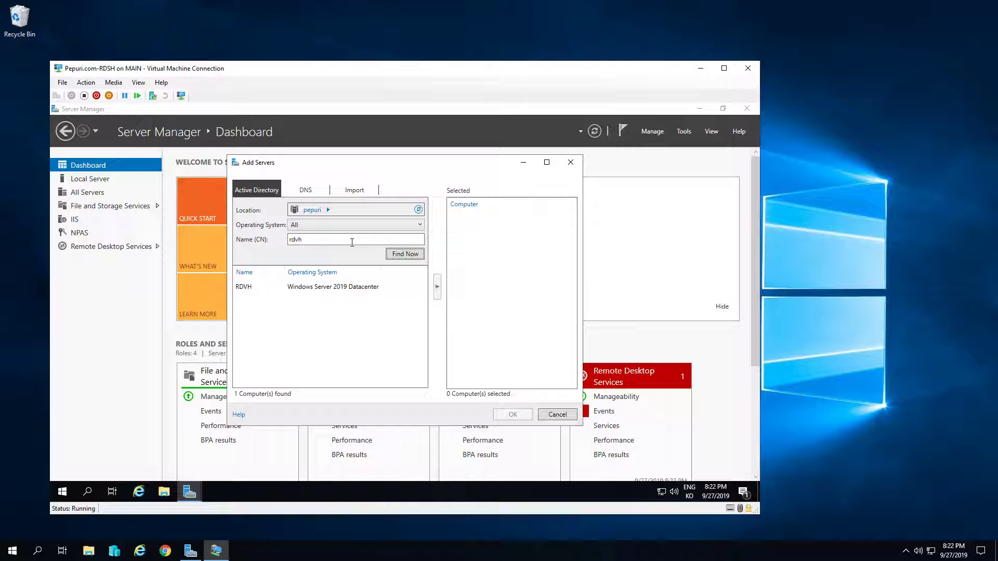
click(363, 286)
click(437, 287)
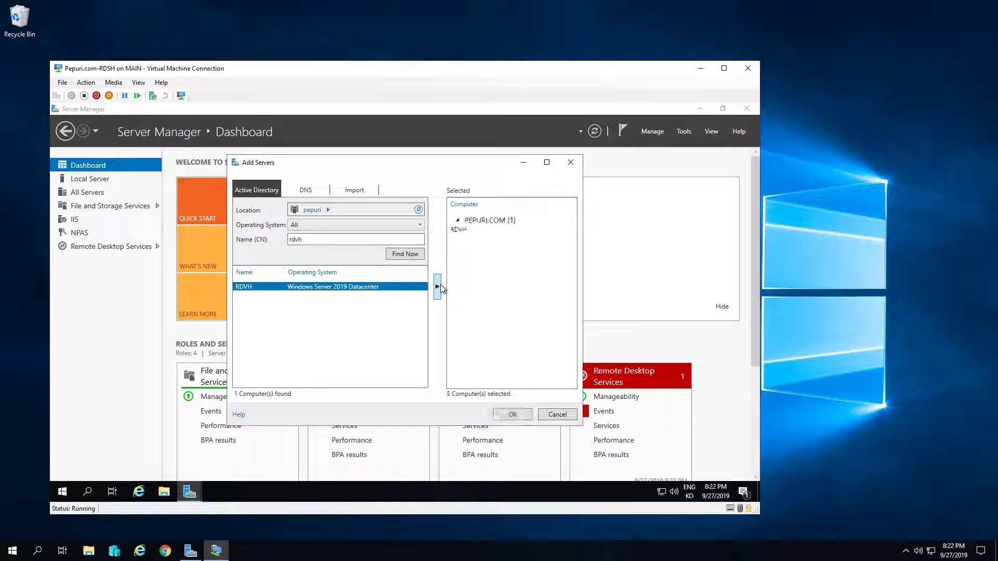
click(513, 414)
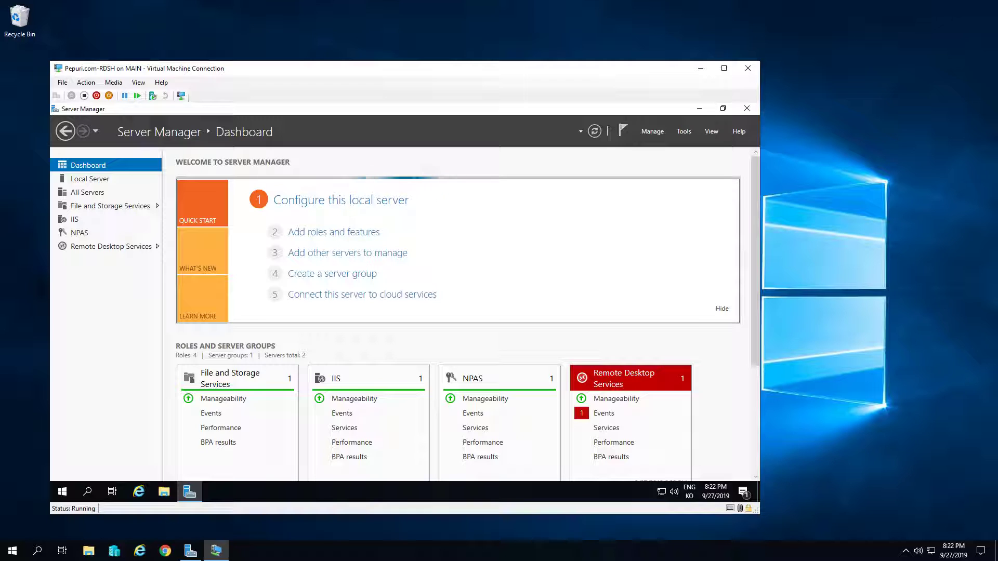
Choose a standard, virtual machine-based Remote Desktop Services installation and accept the listed role services
click(327, 239)
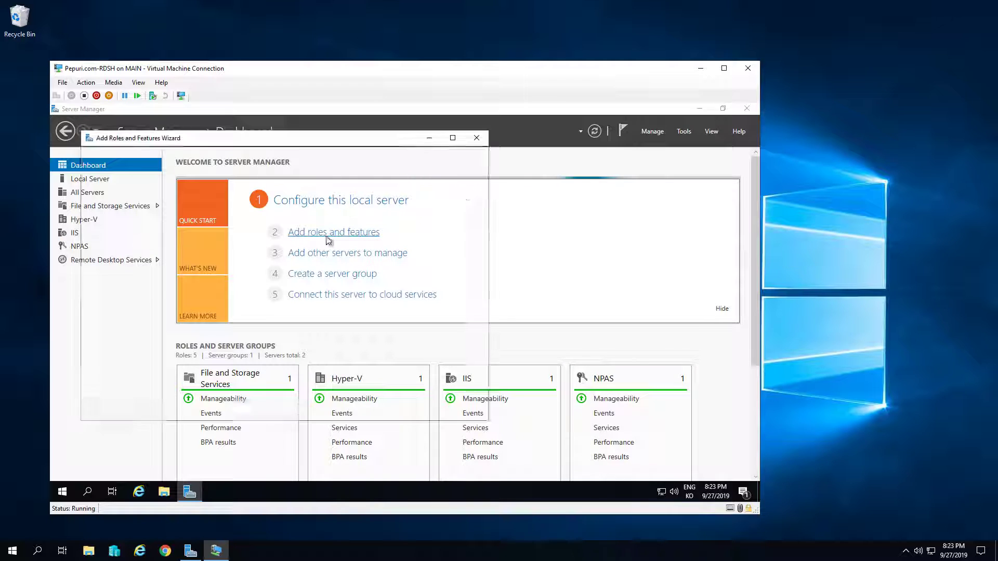
click(359, 410)
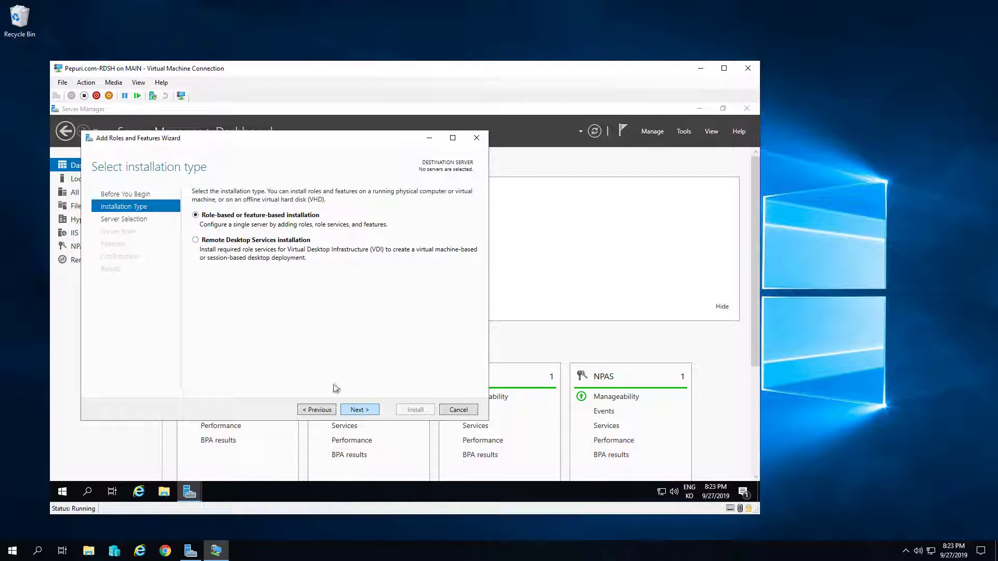
click(283, 243)
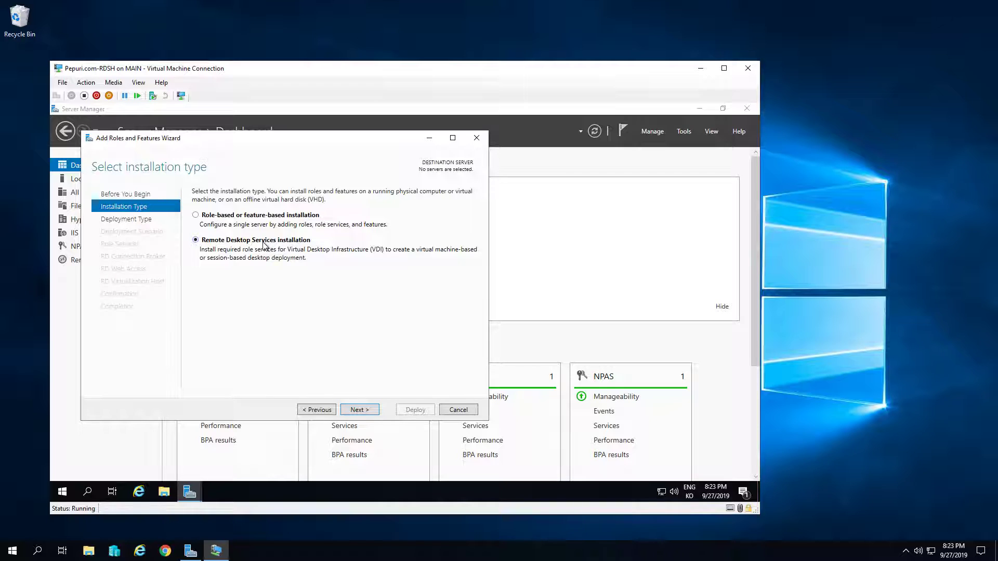
click(359, 410)
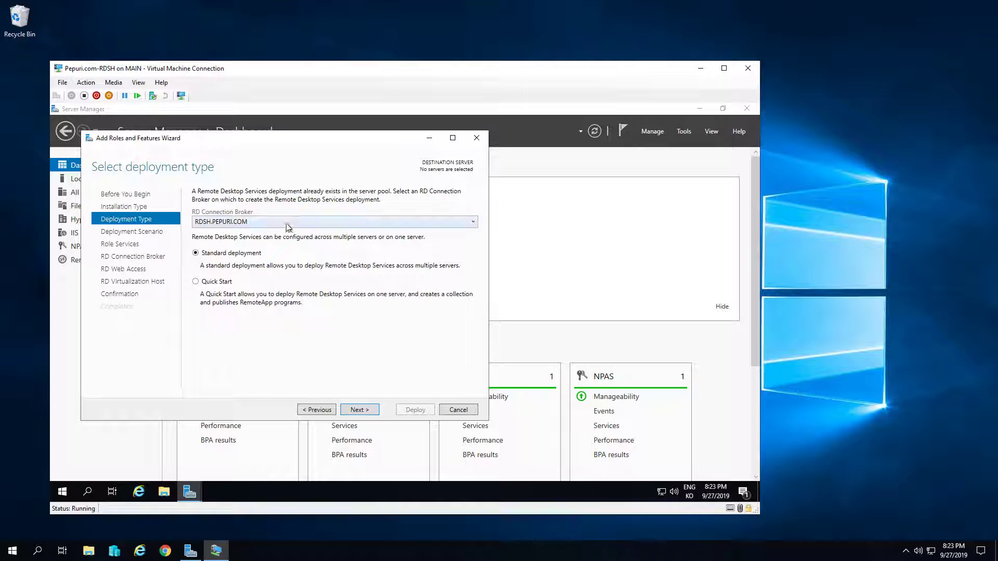
click(362, 410)
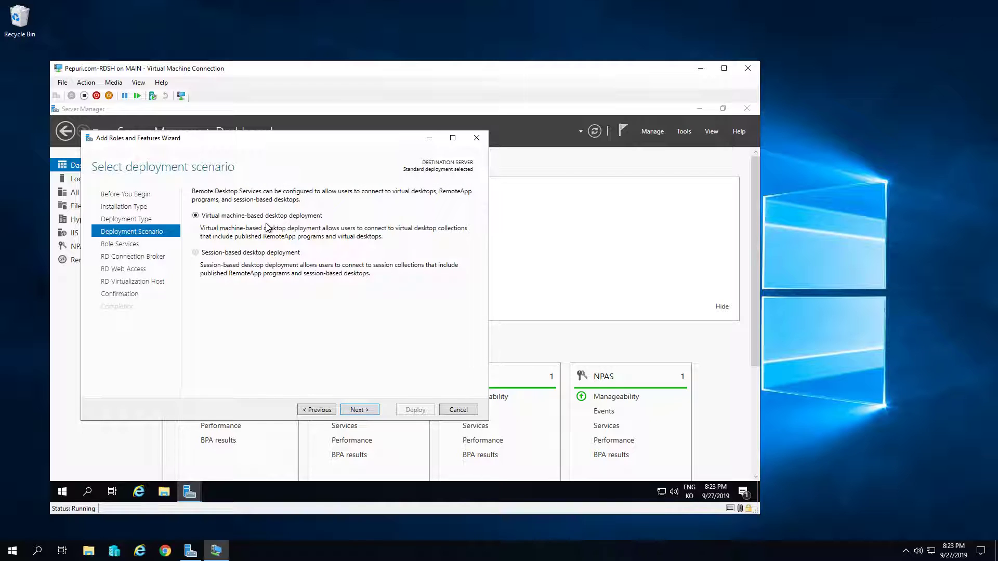
click(360, 410)
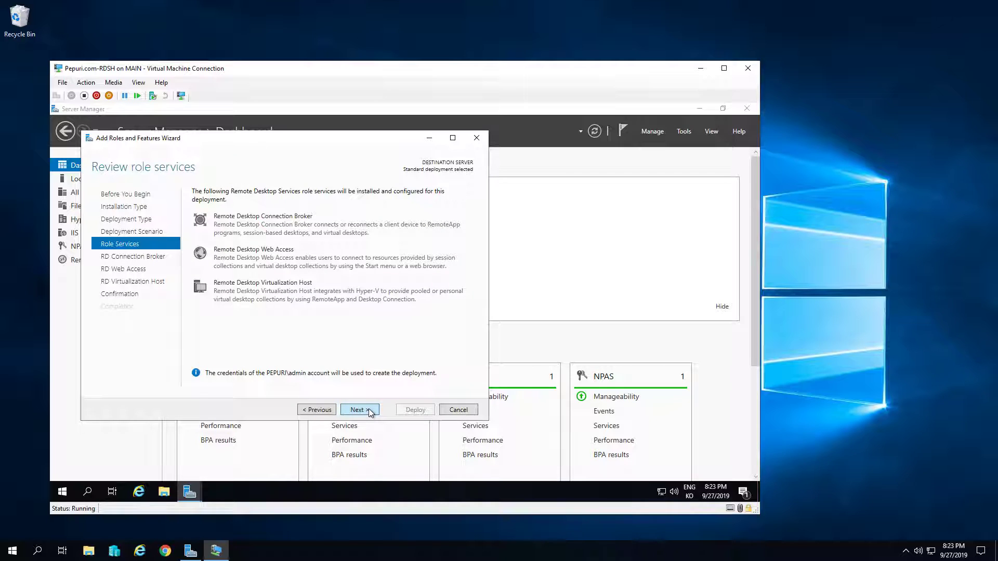
click(369, 412)
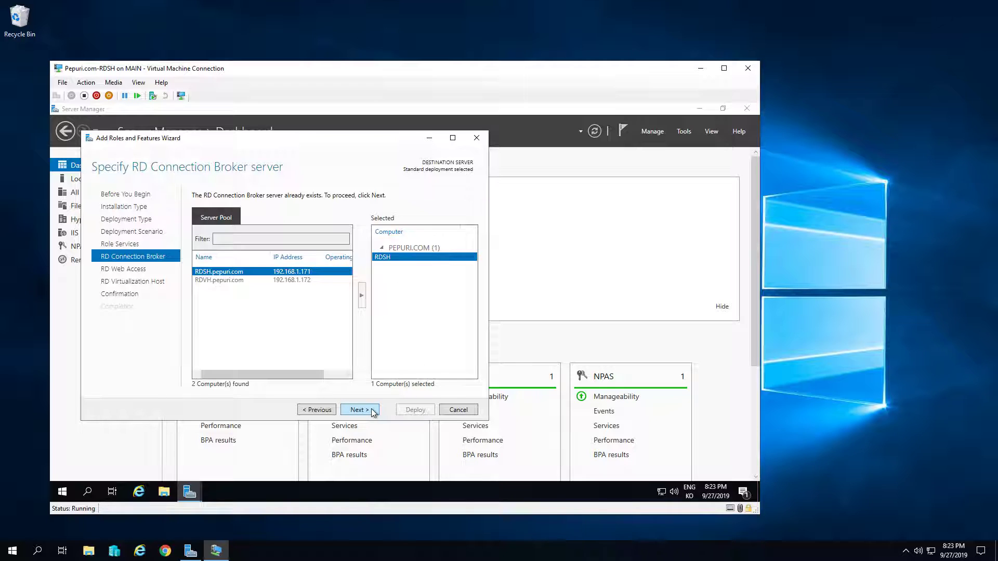
Keep RDSH as broker and web access, add RDVH as virtualization host, allow restart, and deploy
click(359, 410)
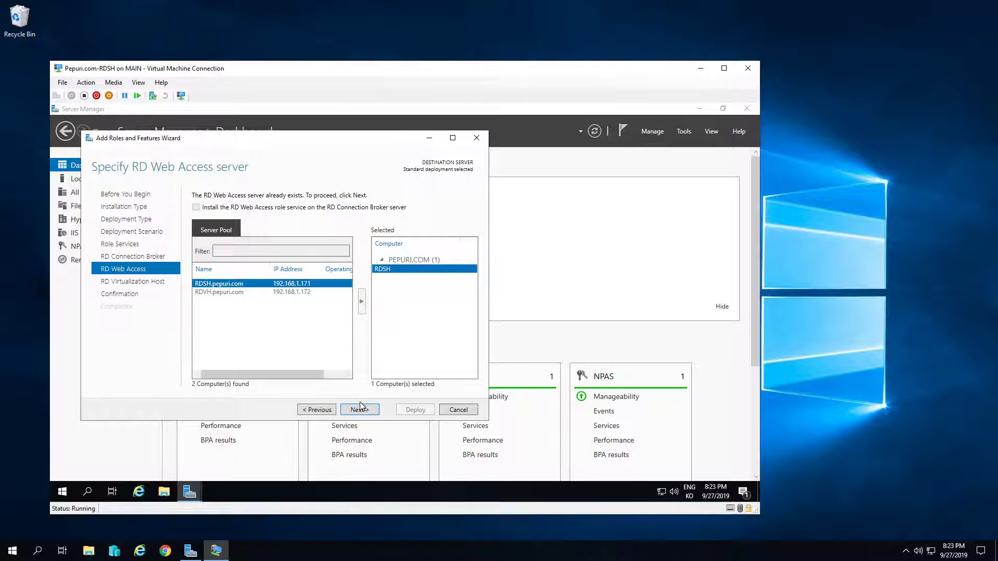
click(365, 410)
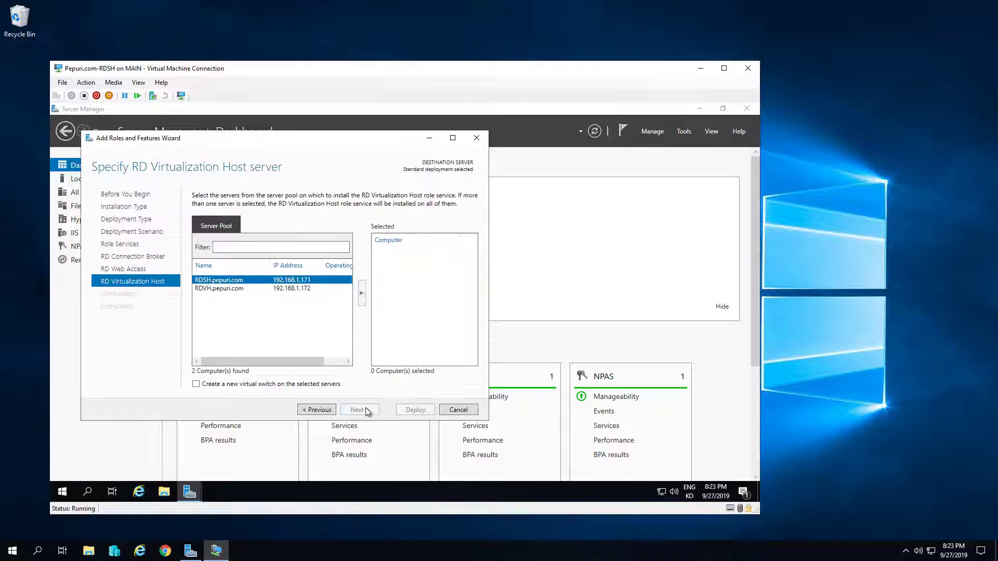
click(226, 289)
click(362, 293)
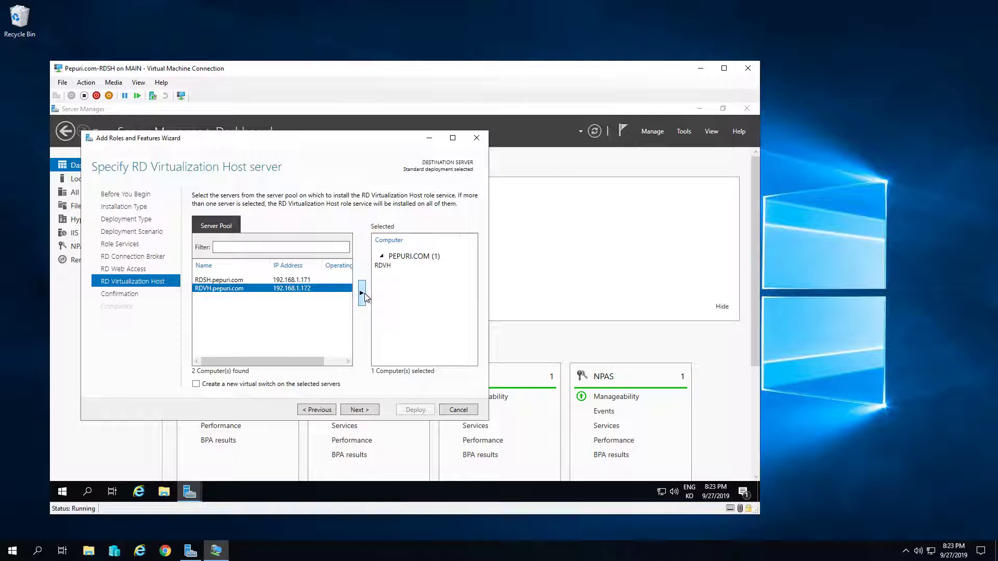
click(353, 411)
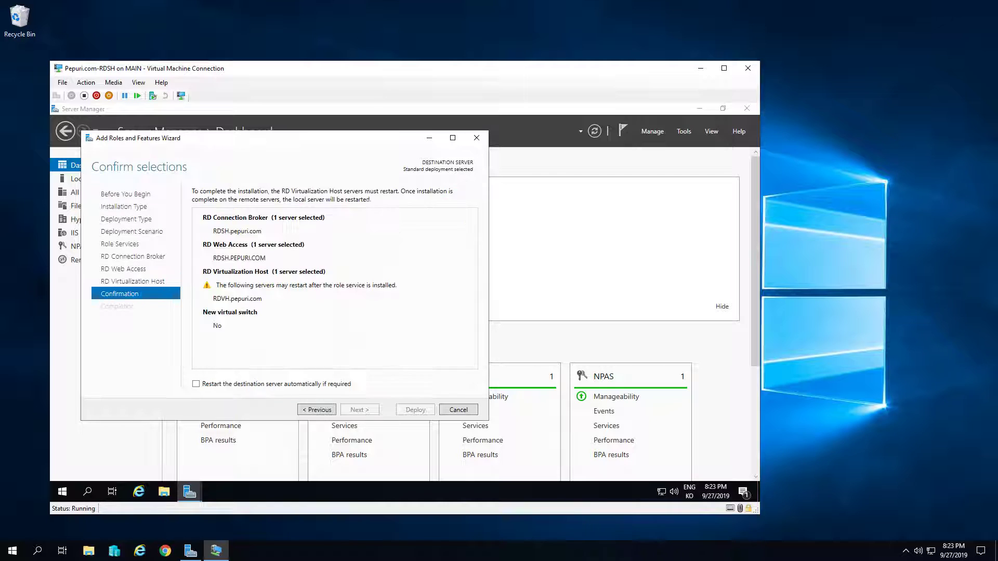
click(318, 385)
click(425, 410)
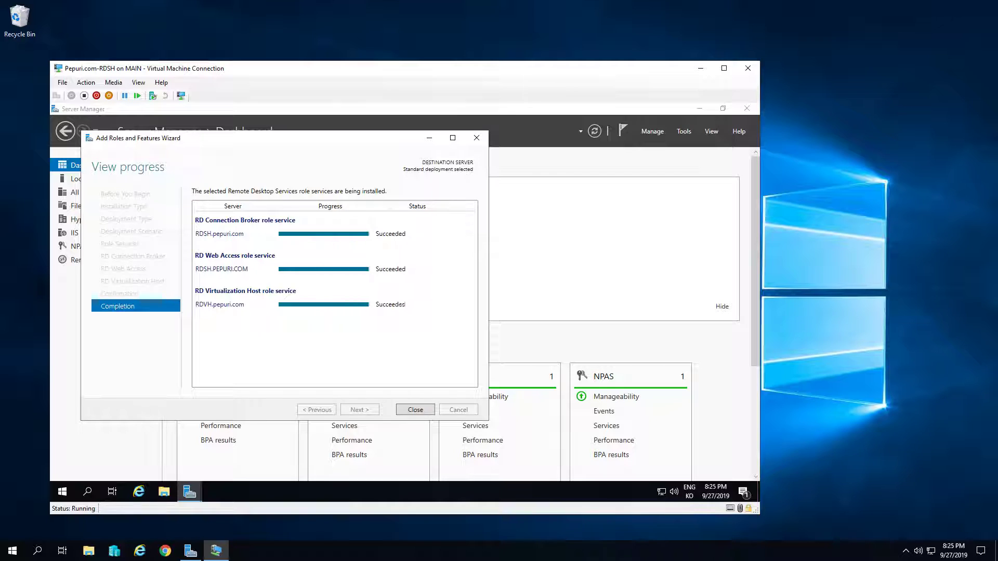
Close the finished installation wizard and view the Remote Desktop Services overview
click(418, 408)
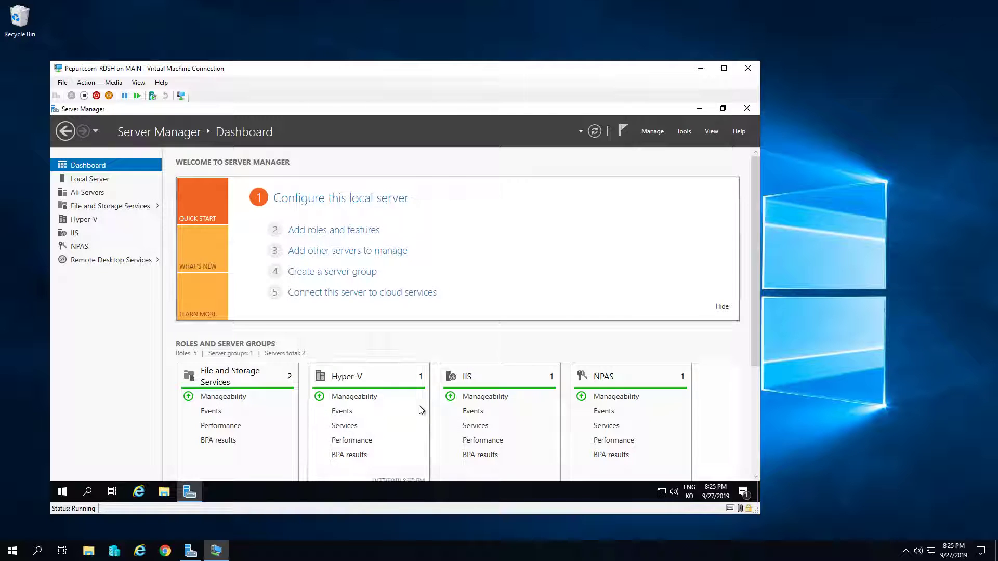
click(126, 259)
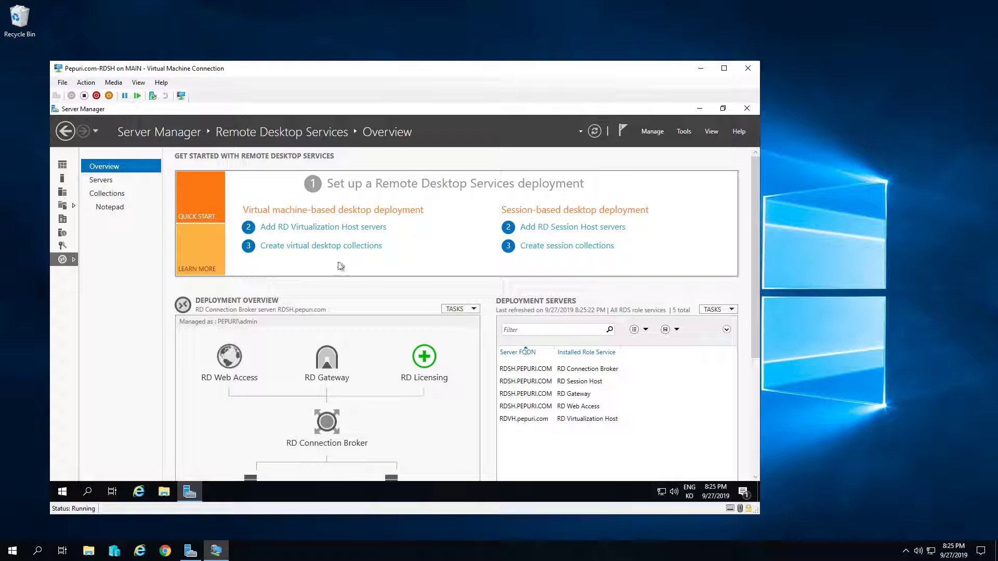
Begin a virtual desktop collection named Win10 and move past the collection type page
click(311, 254)
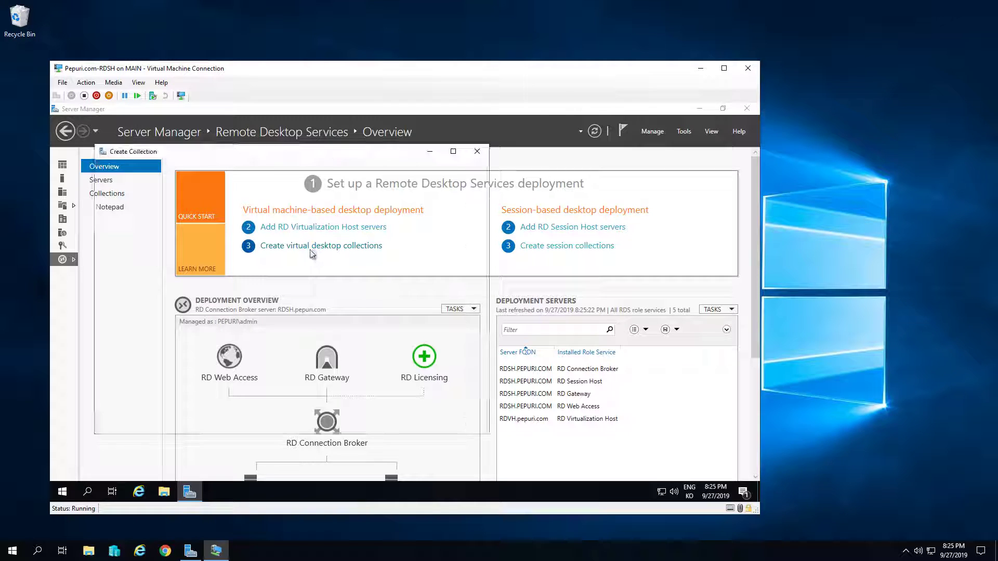
click(350, 424)
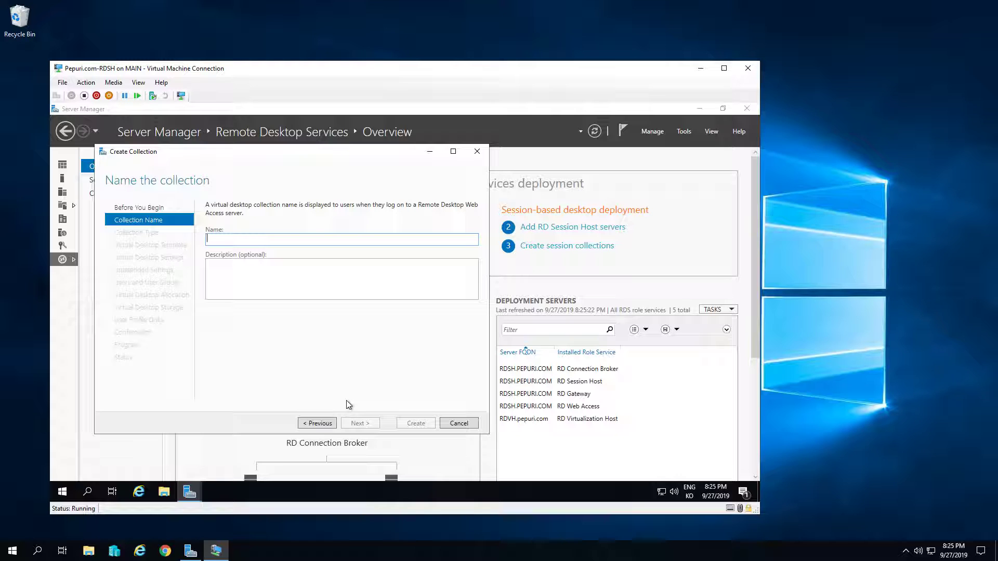
text(Win10)
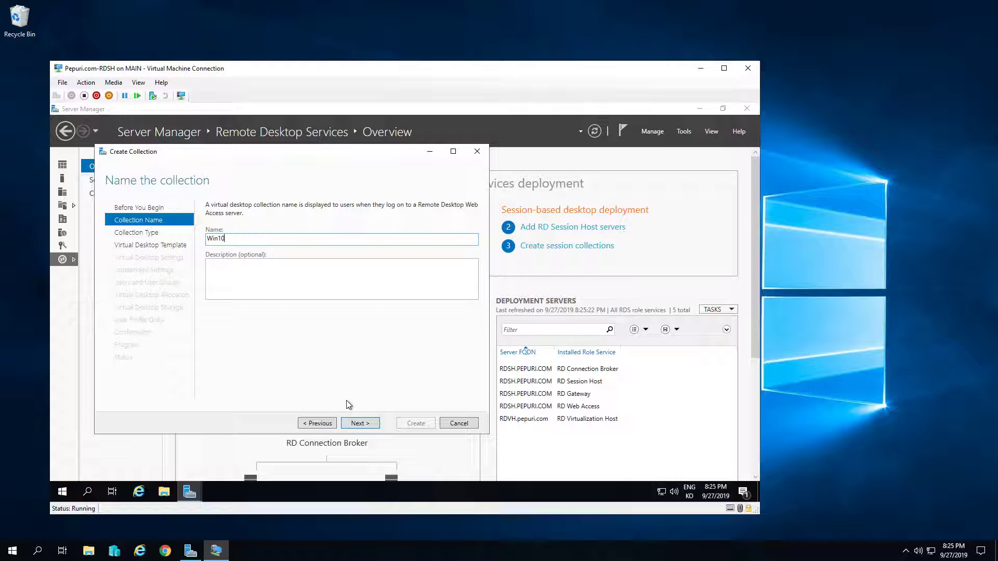
key(Return)
click(358, 423)
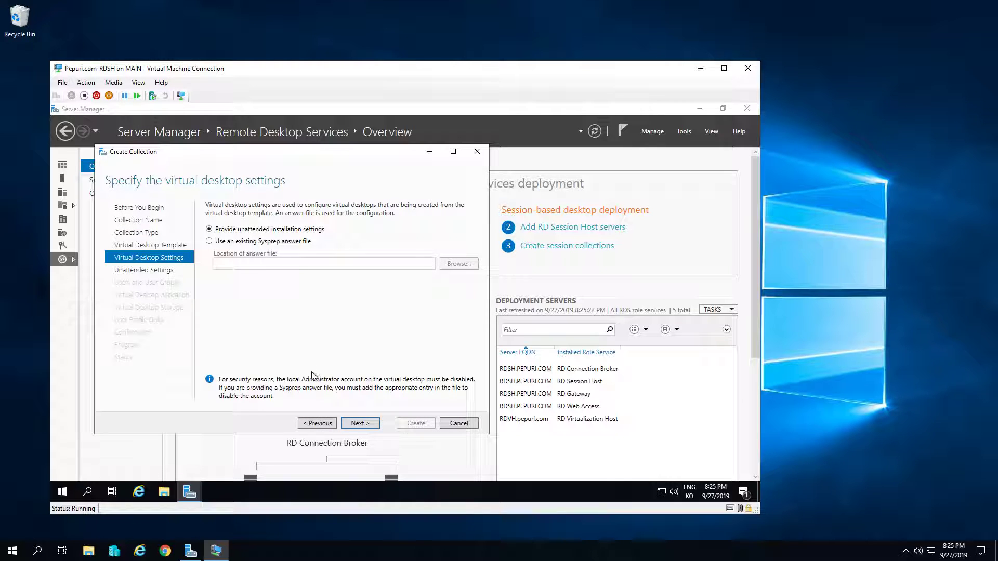
Set unattended installation to Seoul time zone, pepuri.com domain and the VDI organizational unit
click(363, 427)
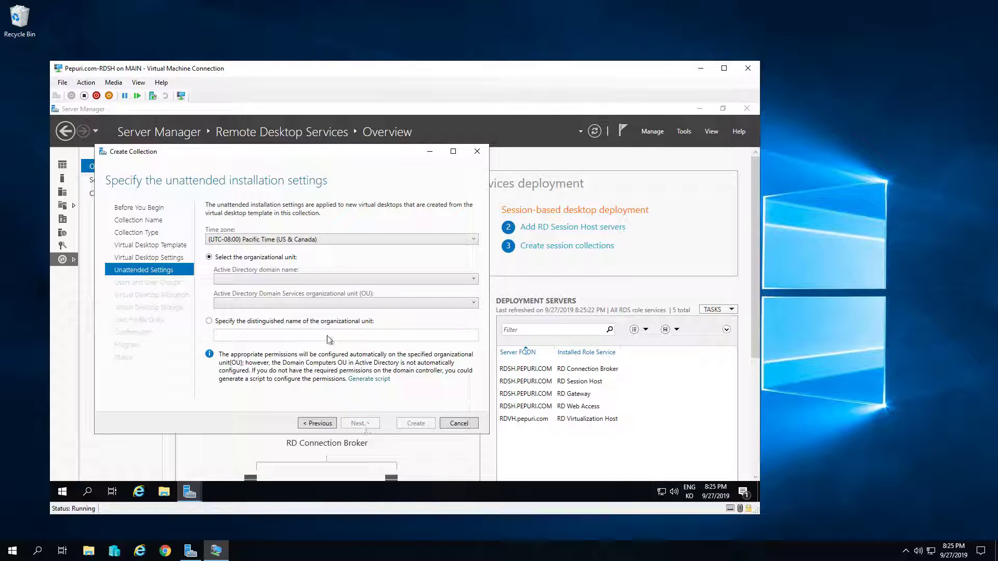
click(303, 242)
scroll(353, 327, down, 15)
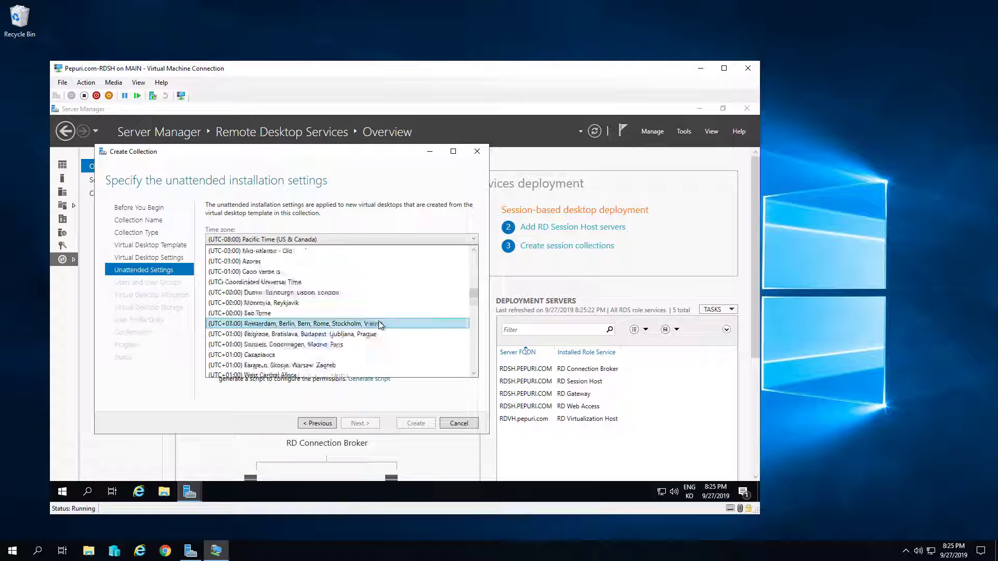
scroll(358, 323, down, 15)
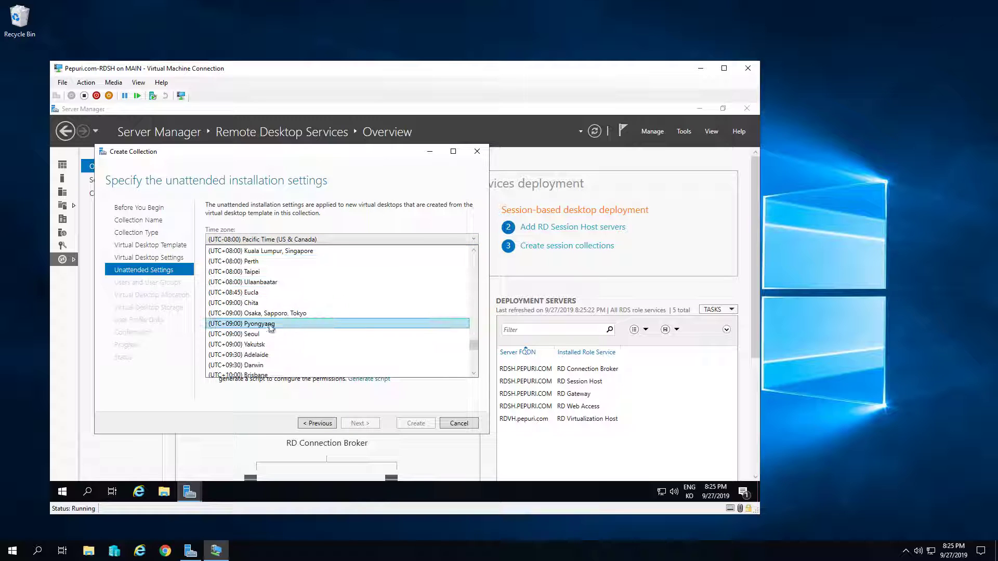
click(229, 335)
click(260, 279)
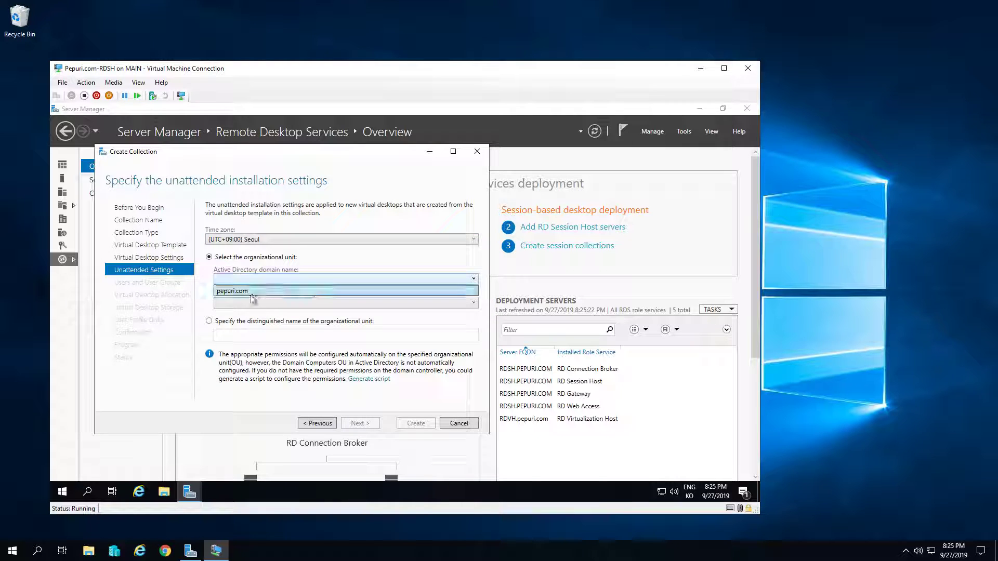
click(250, 292)
click(251, 304)
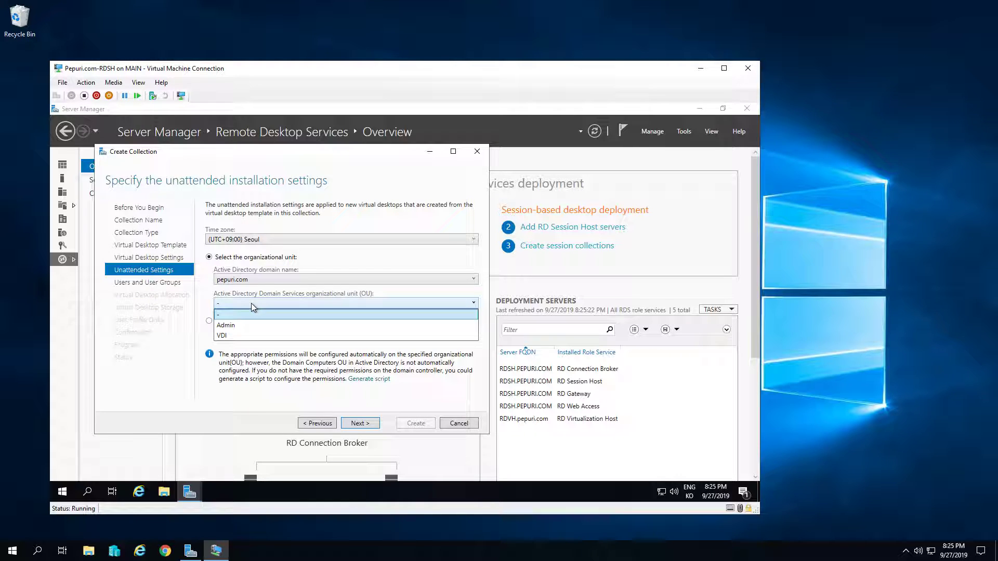
click(232, 337)
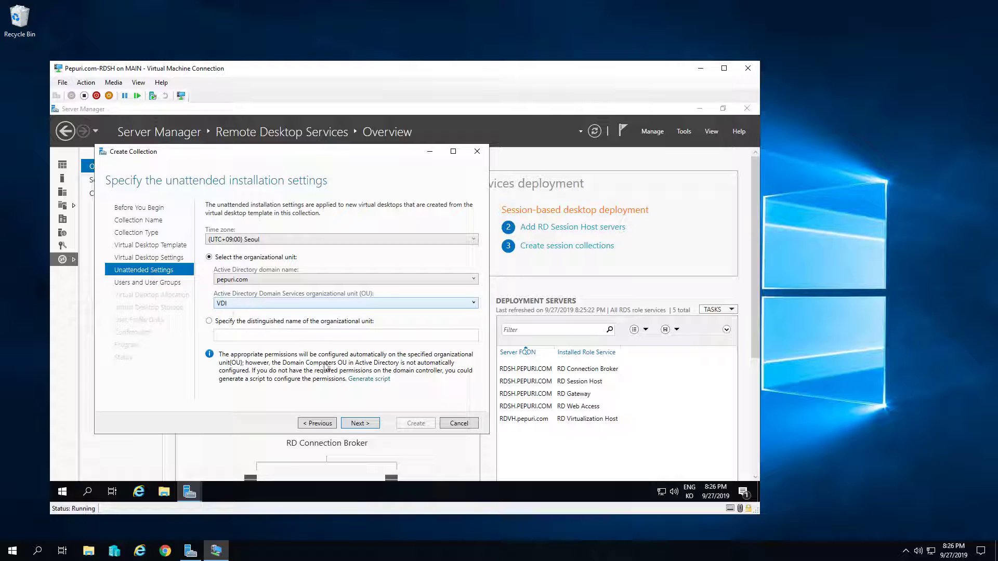
click(358, 424)
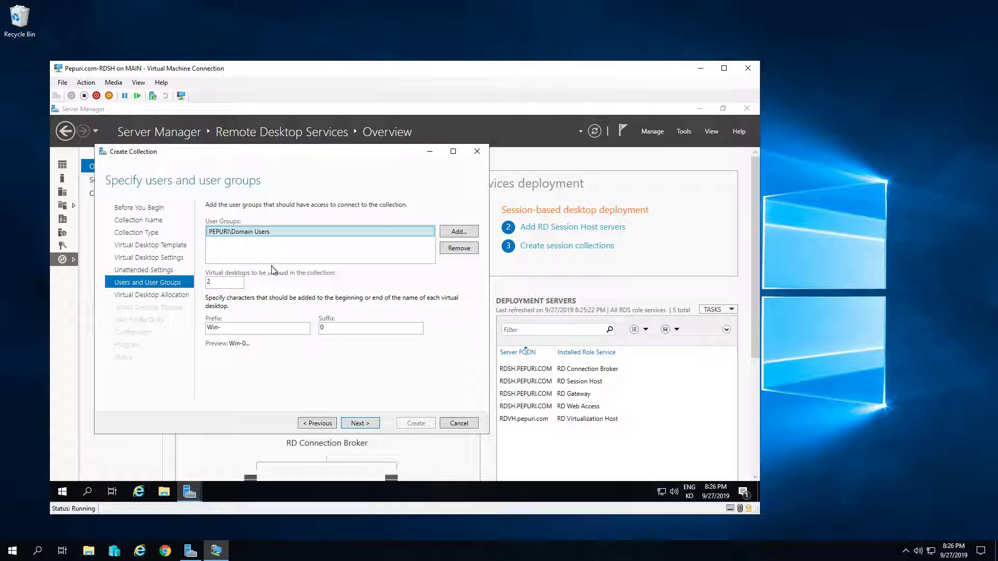
Keep 2 desktops and set D:\ as the virtual desktop storage path on each host
double_click(223, 282)
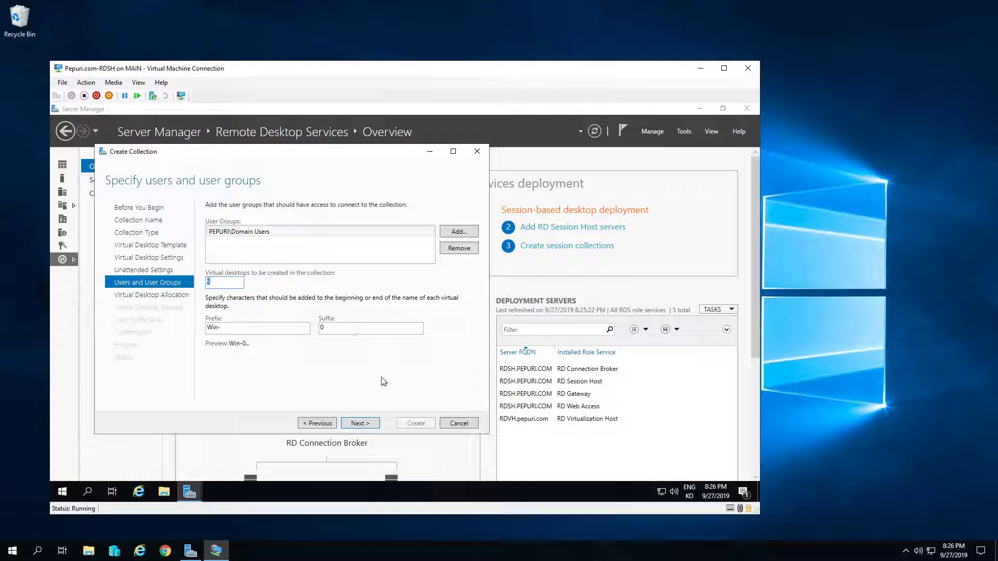
click(361, 424)
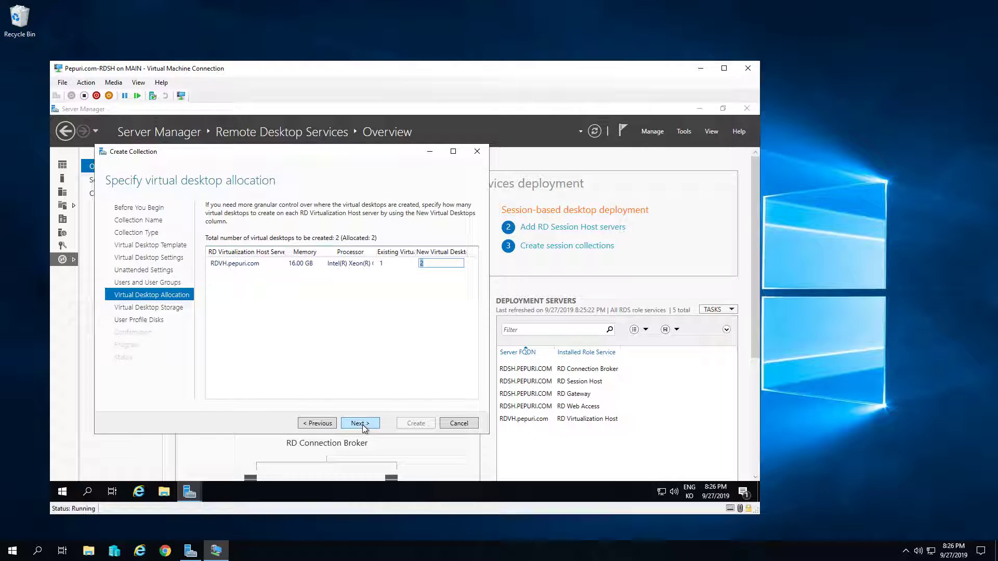
click(363, 423)
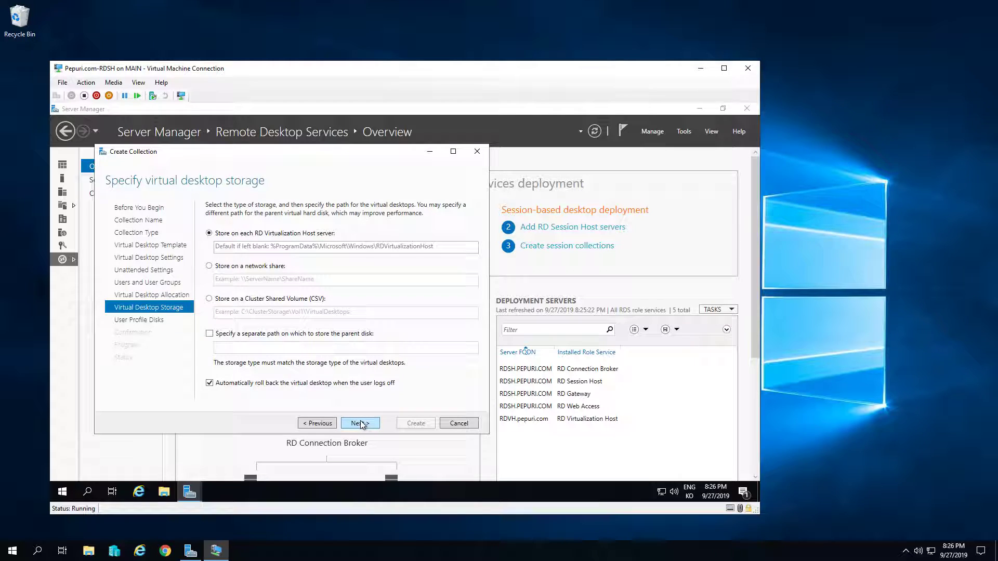
click(302, 247)
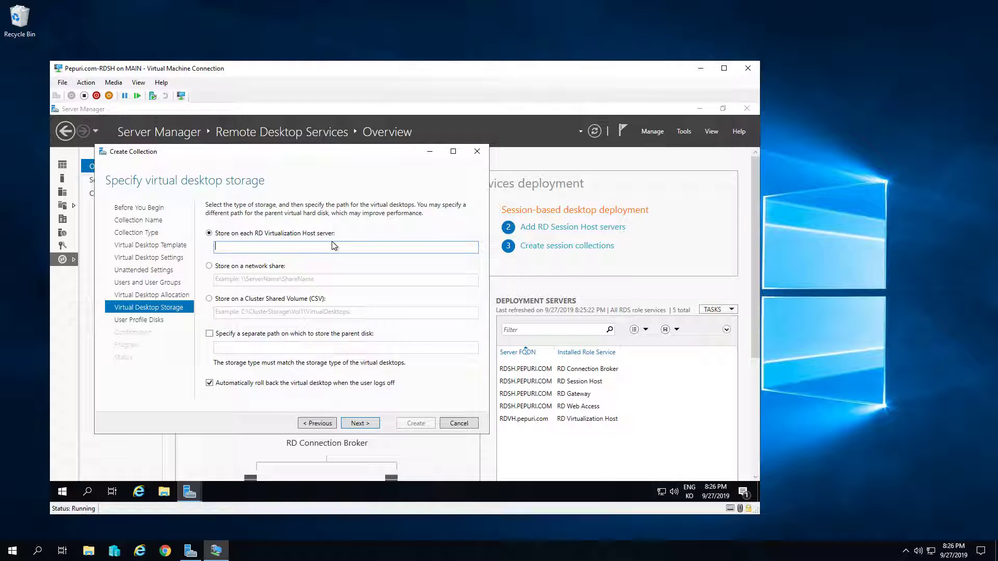
text(D:\)
Store user profile disks at \\rdsh\profile and proceed to the confirmation page
click(360, 423)
click(260, 242)
text(\\)
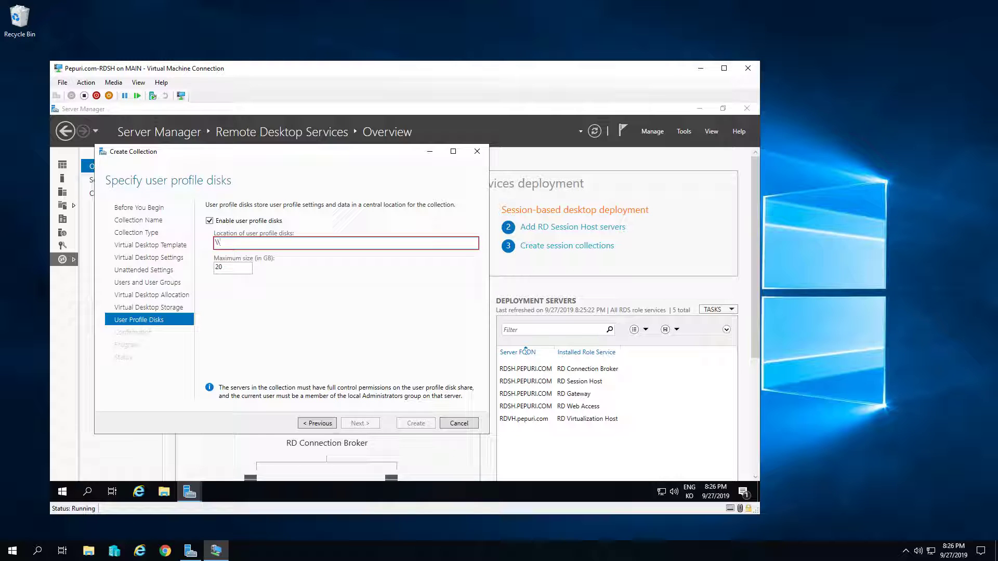
text(rdsh\profile)
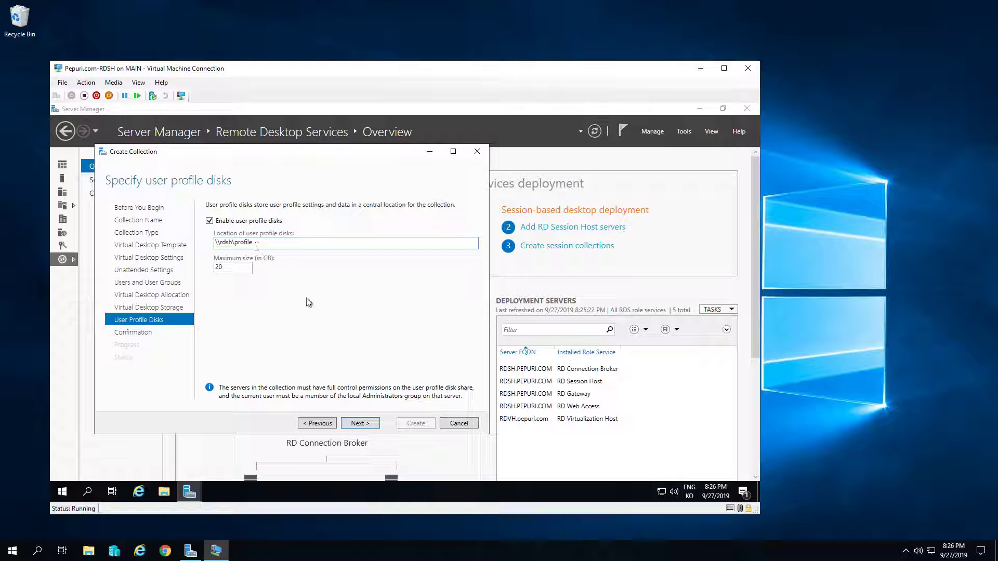
click(349, 423)
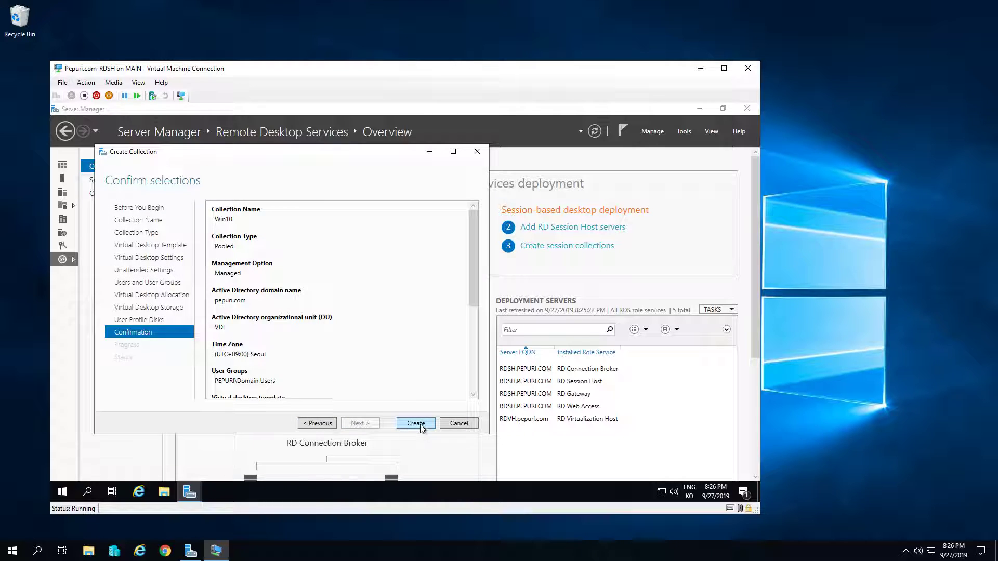
Create the Win10 collection and close the wizard once creation is underway
click(420, 424)
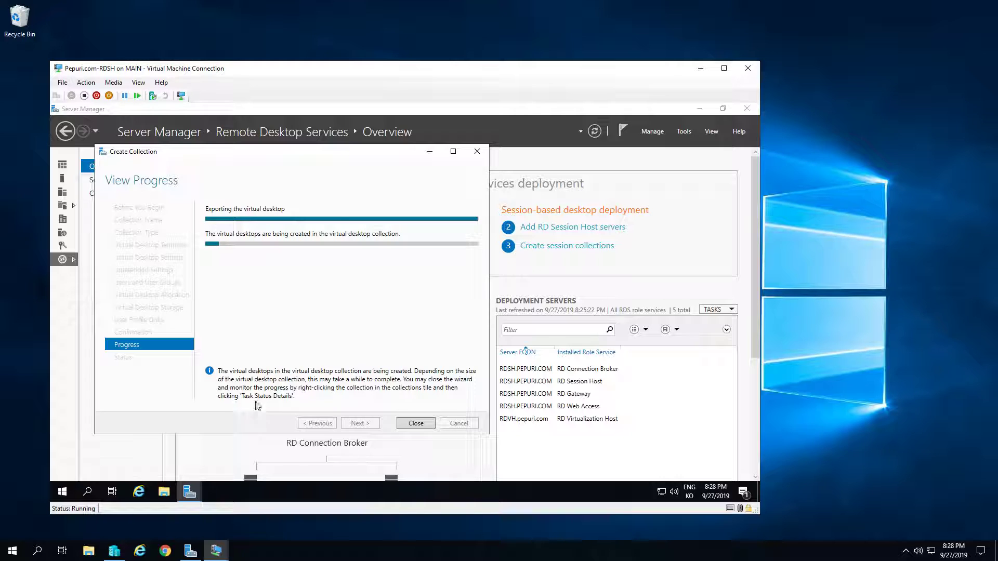
click(416, 423)
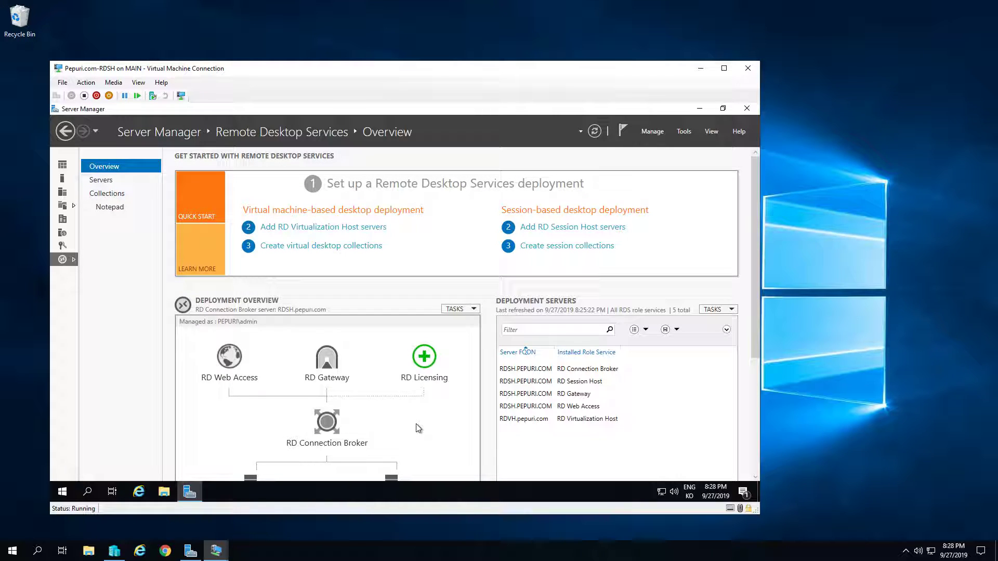
Check the Win10 collection's task status until Win-0 and Win-1 are both created
click(106, 194)
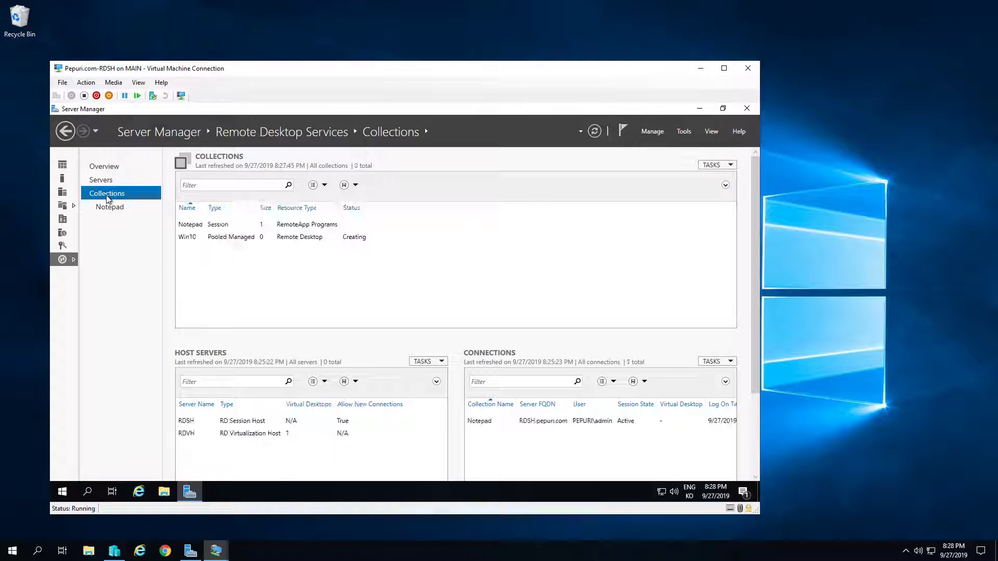
click(288, 241)
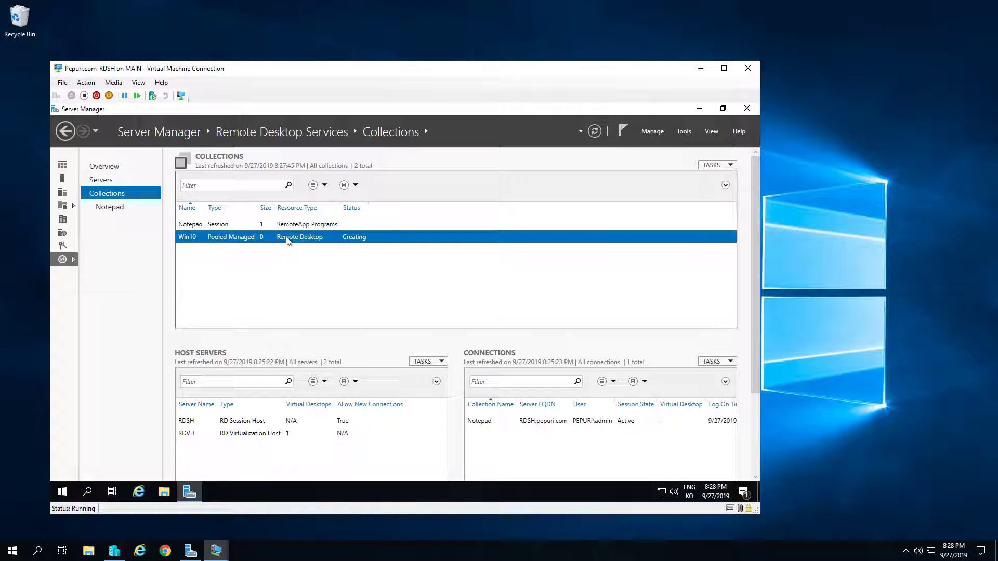
right_click(288, 240)
click(356, 267)
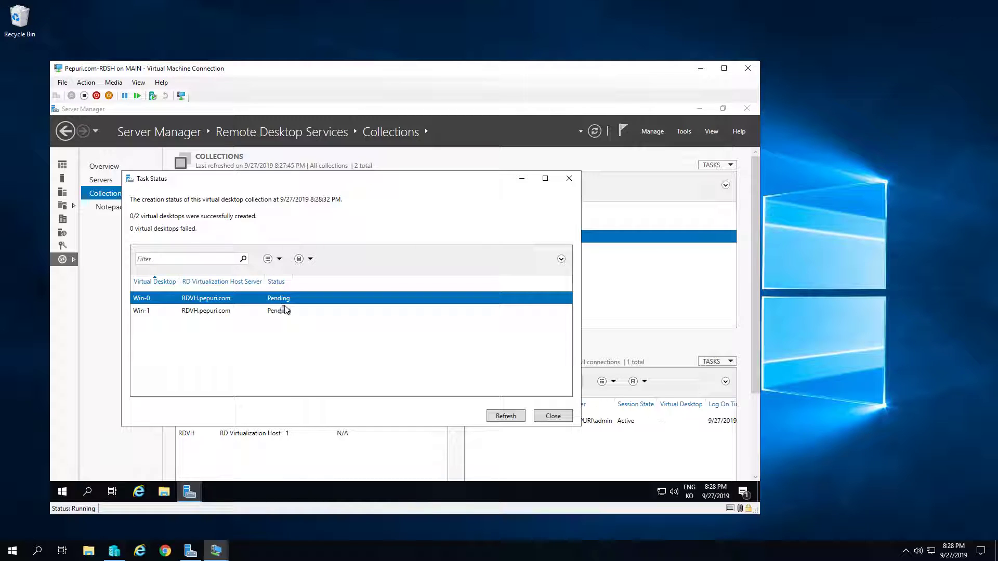
click(552, 416)
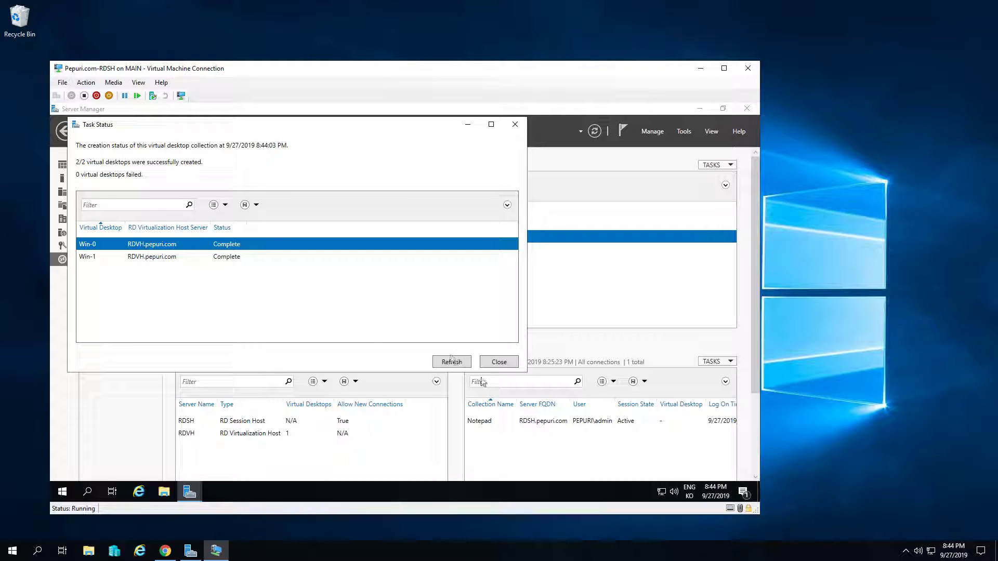
click(500, 363)
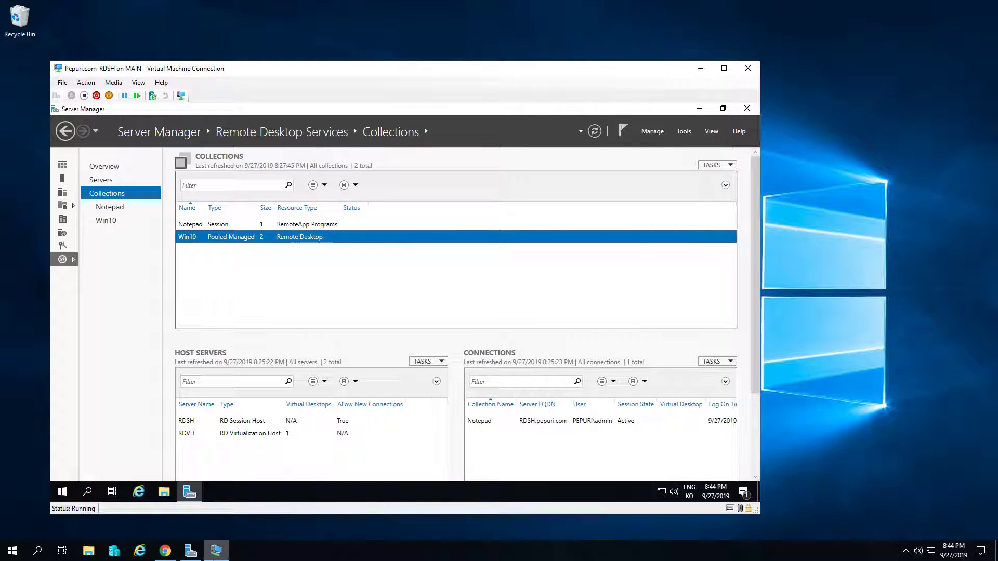
Launch the Win10 desktop from the portal, trust the publisher, and sign in with the account password
mouse_move(166, 557)
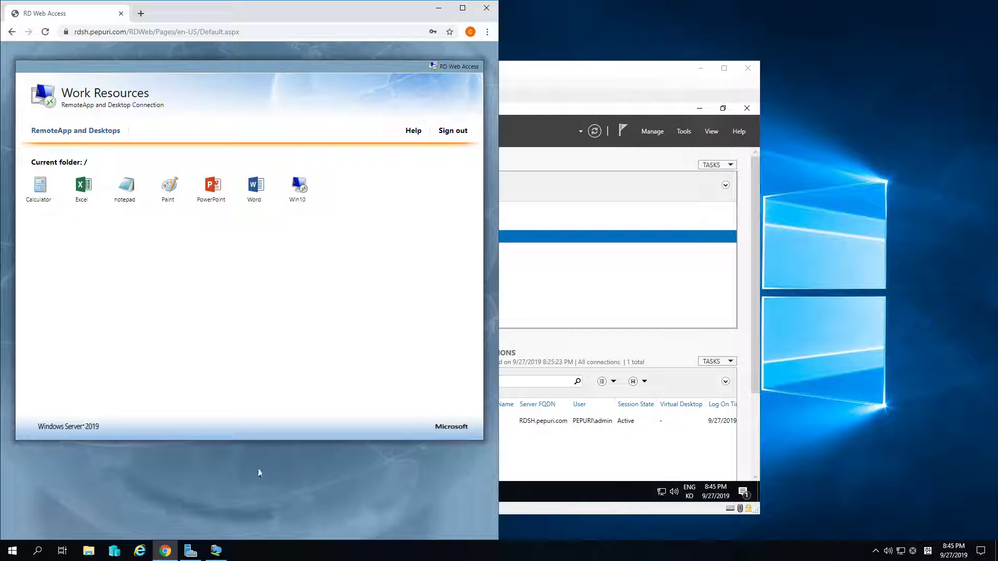
click(298, 199)
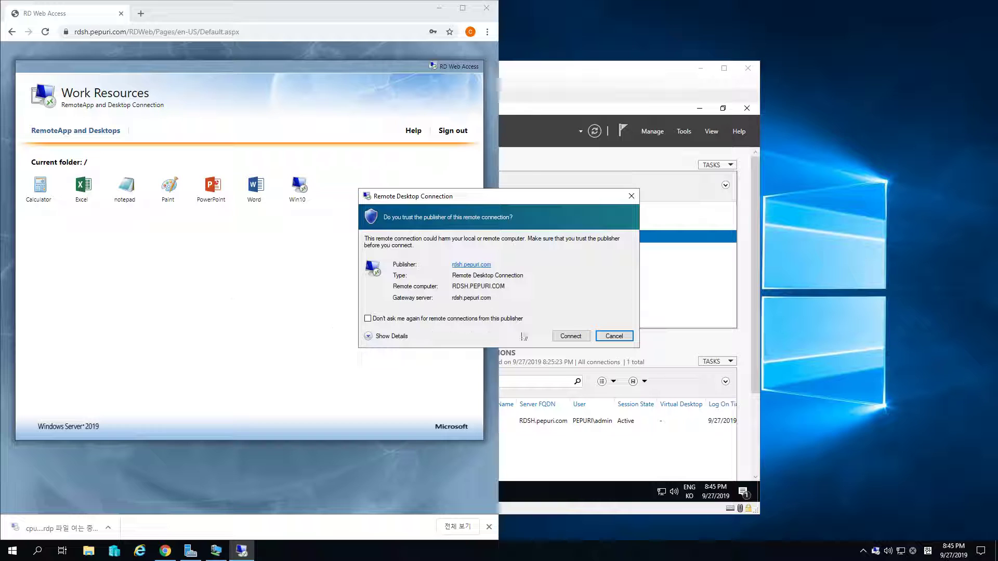
click(570, 336)
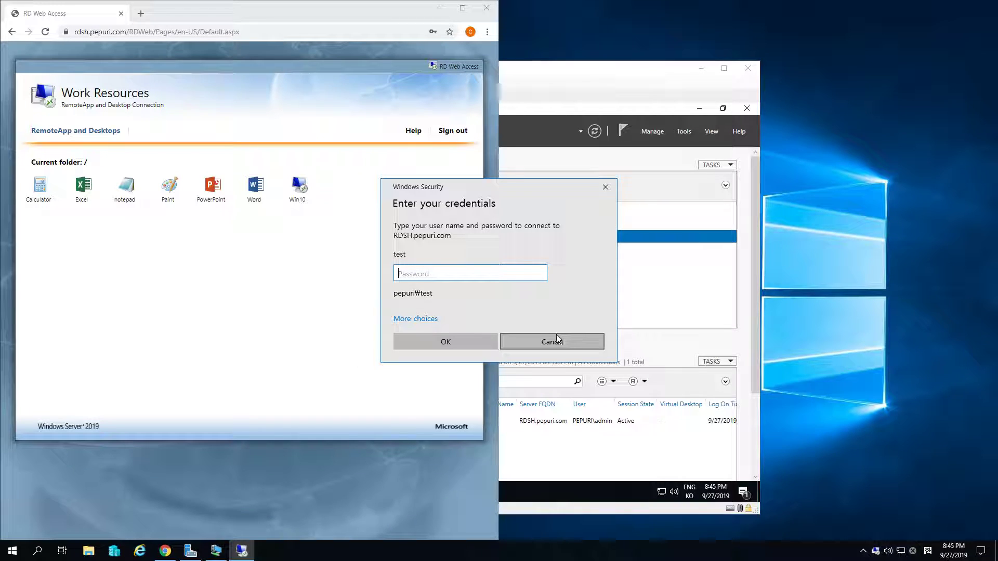
text(P@ssw0rd12)
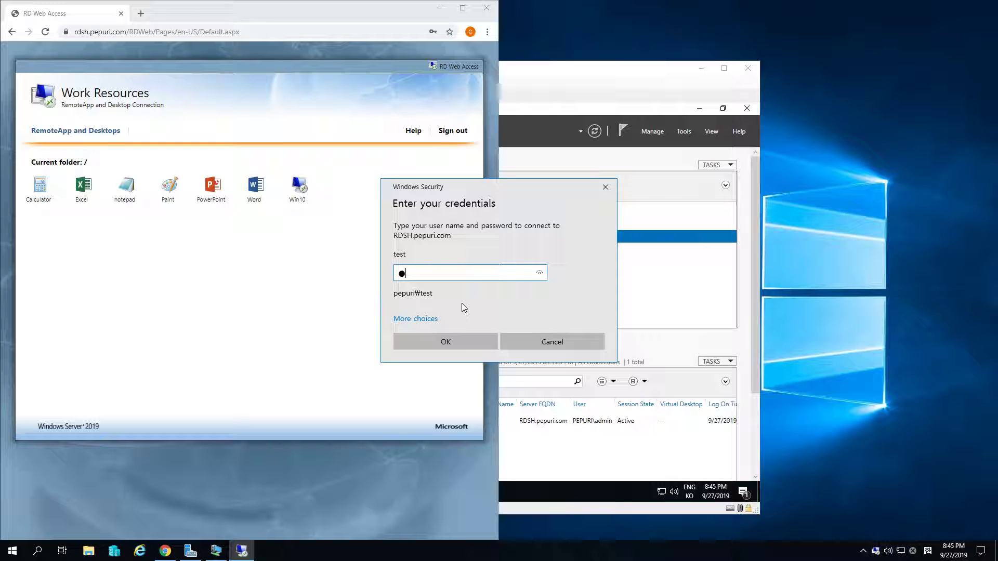
key(Return)
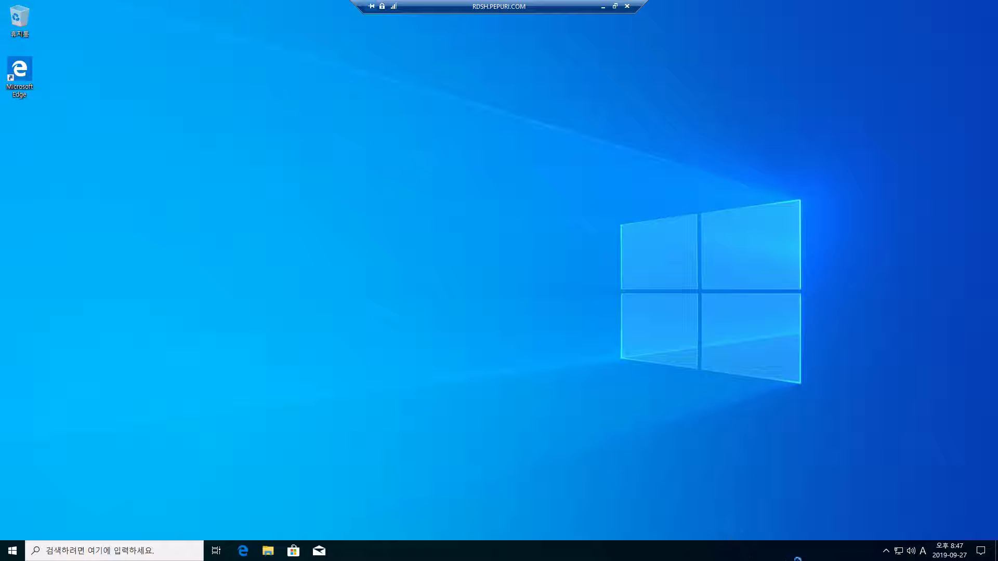
Confirm in System that the remote PC is Win-0 on pepuri.com, then minimize the remote session
click(886, 552)
click(584, 443)
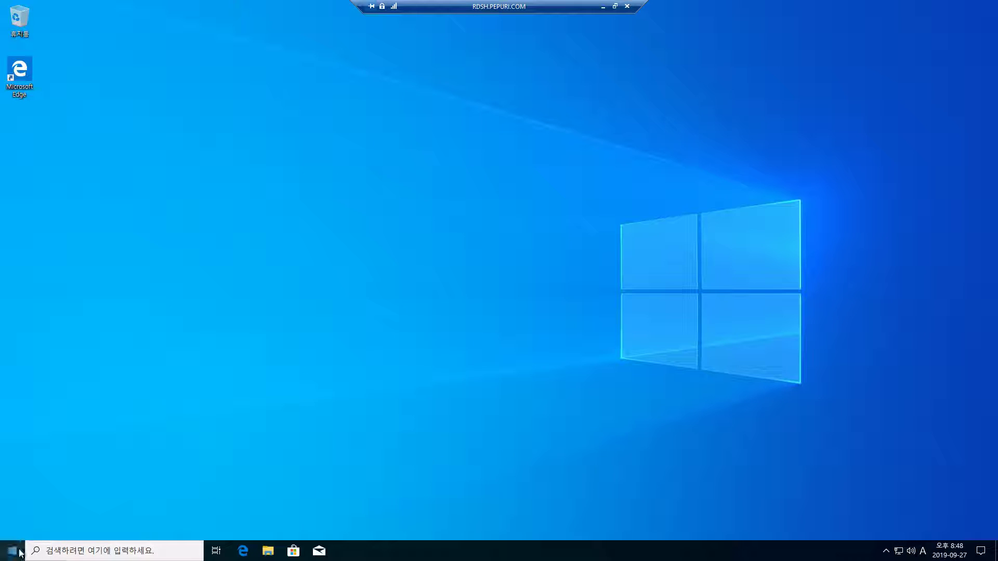
key(super+Pause)
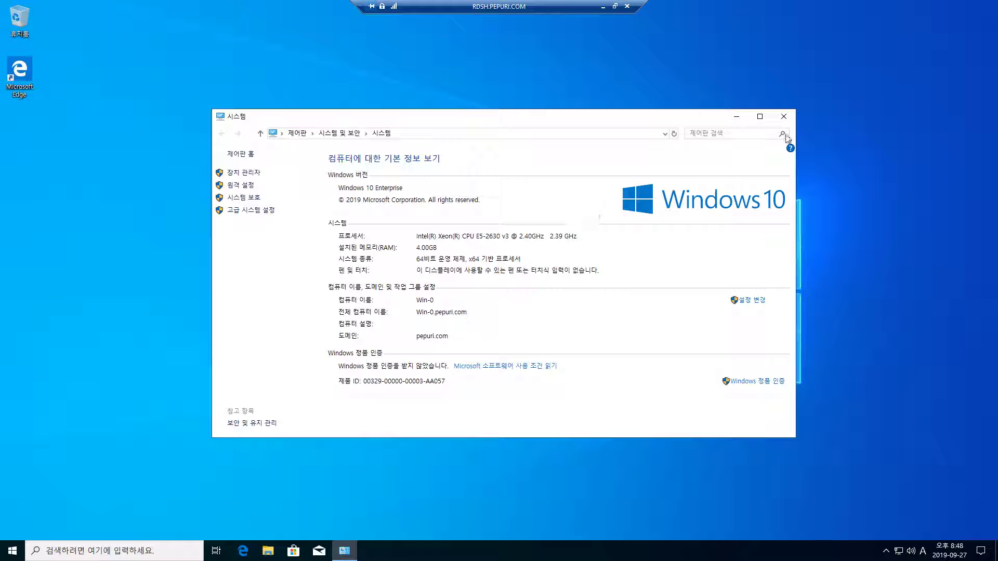
click(784, 117)
click(785, 117)
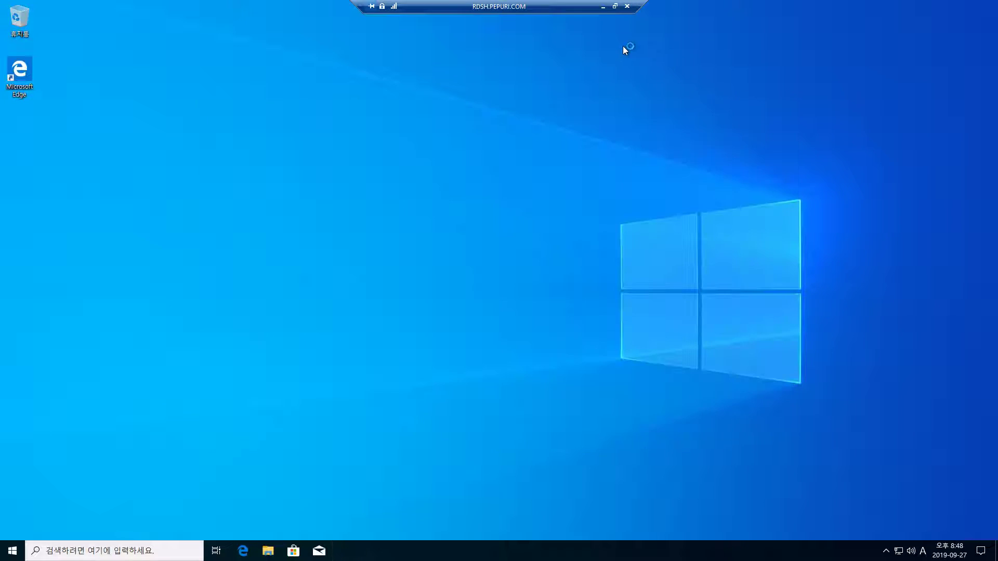
click(603, 8)
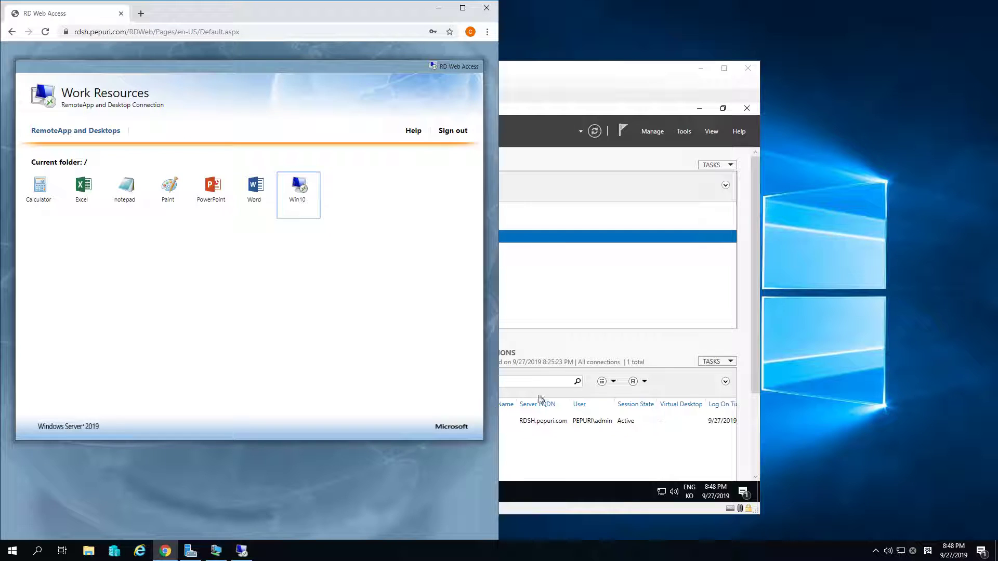
On RDVH, verify Win-0 and Win-1 are Running and show Win-0's RDV_ROLLBACK checkpoint details
click(575, 494)
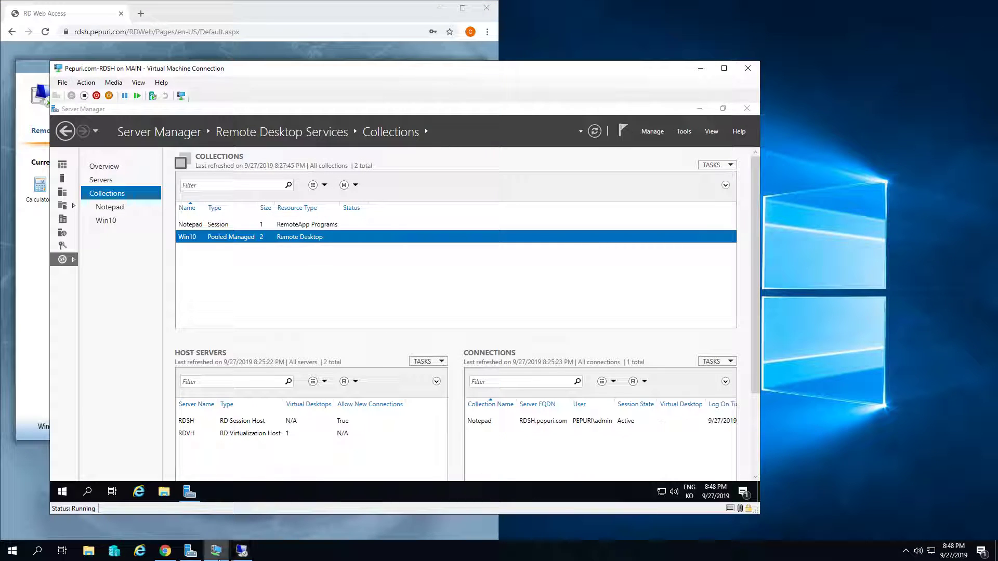
click(115, 552)
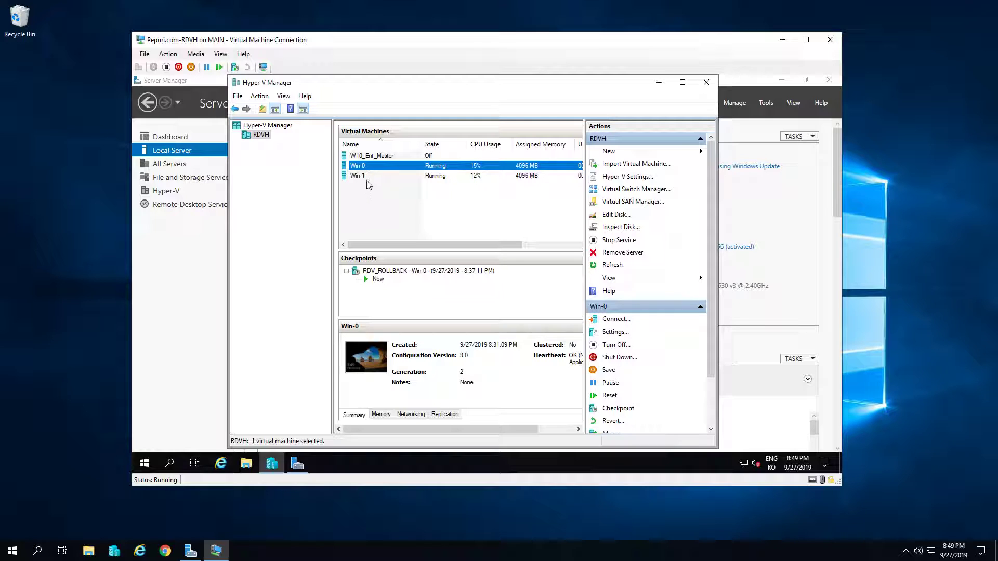
click(402, 271)
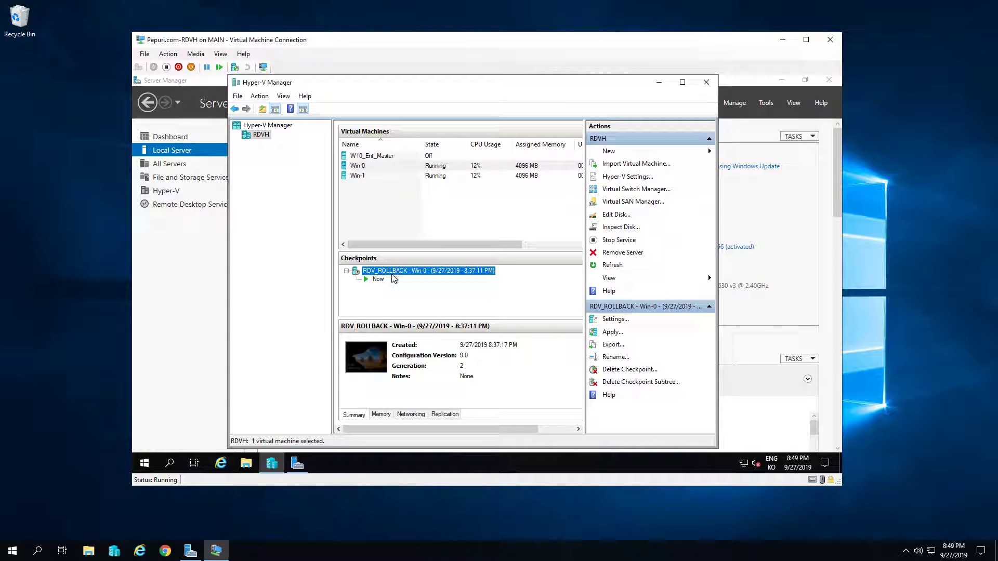